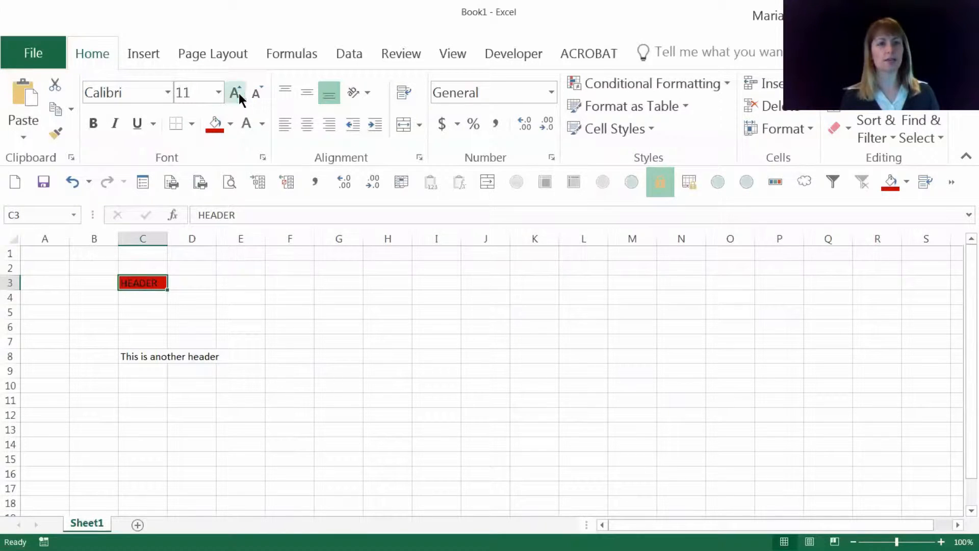
Step: Format the header in C3 as white italic Arial Black at 14 points and widen column C to fit it
{"action": "left_click", "coordinate": [238, 93]}
{"action": "left_click", "coordinate": [238, 93]}
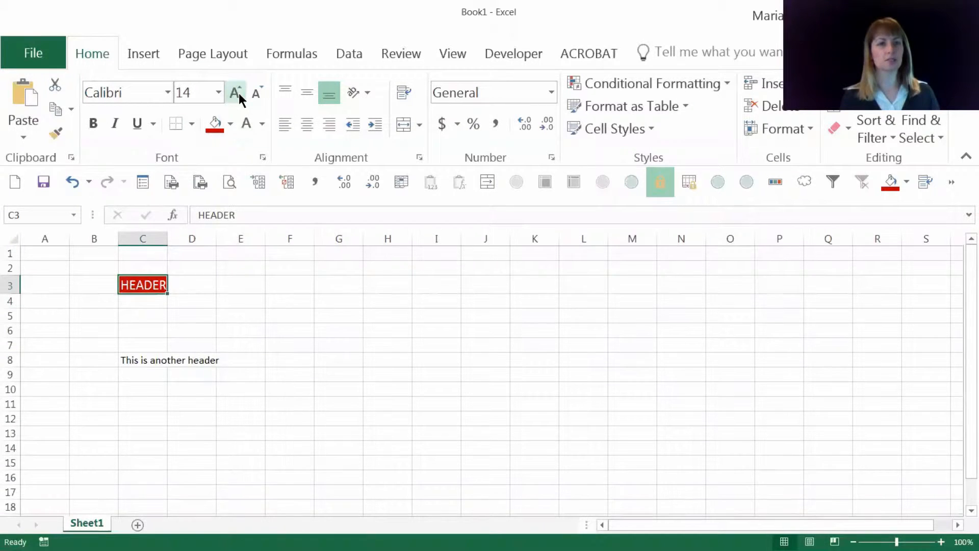
{"action": "left_click", "coordinate": [116, 123]}
{"action": "left_click", "coordinate": [167, 93]}
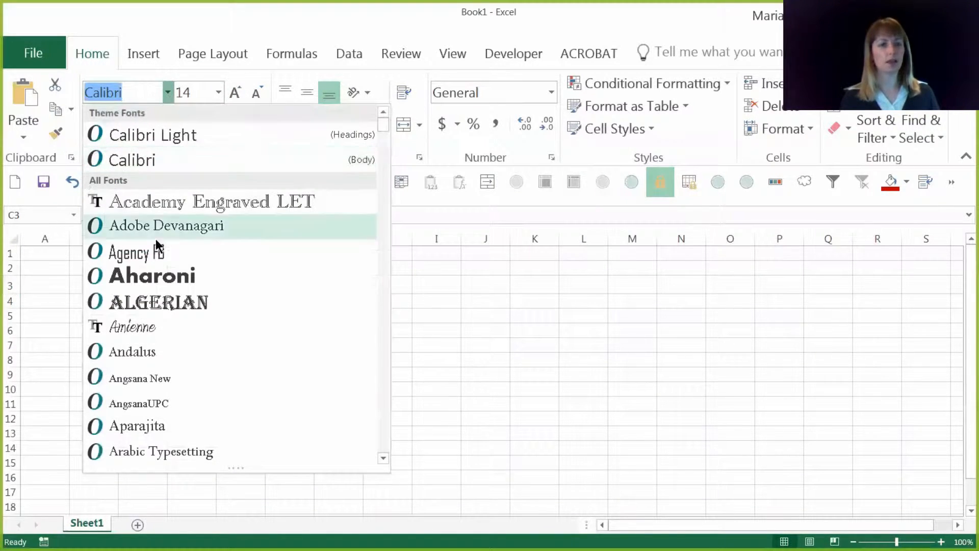
{"action": "scroll", "coordinate": [196, 258], "scroll_direction": "down", "scroll_amount": 4}
{"action": "left_click", "coordinate": [175, 205]}
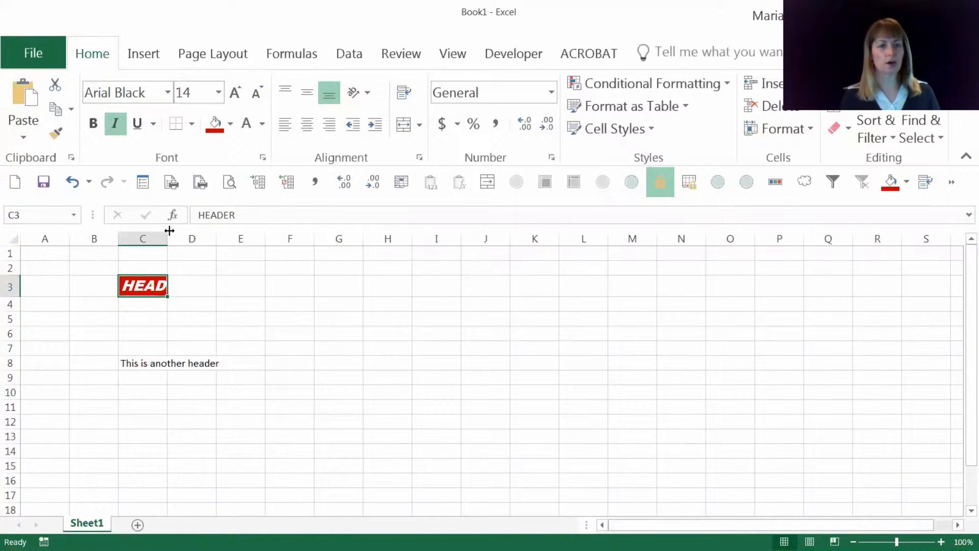
{"action": "left_click_drag", "start_coordinate": [168, 238], "coordinate": [241, 239]}
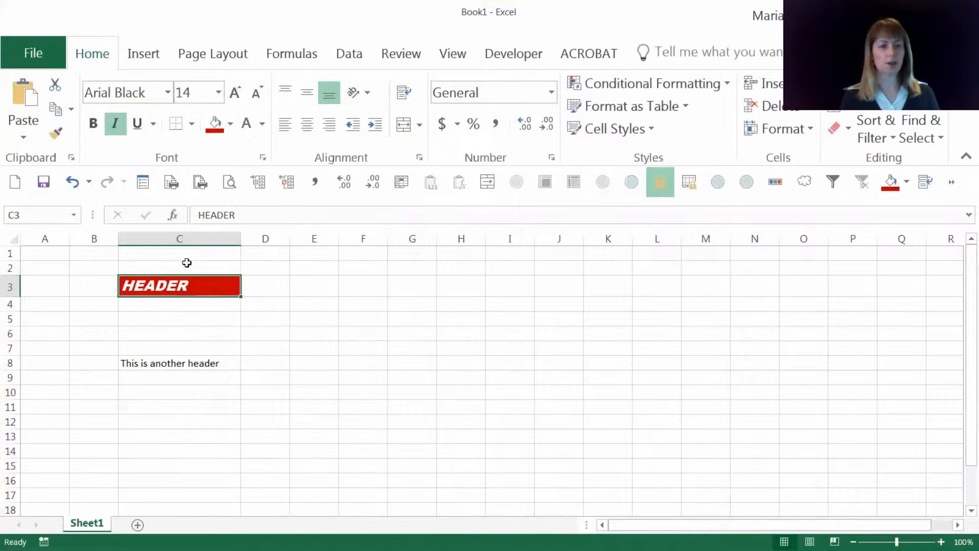
{"action": "left_click", "coordinate": [317, 302]}
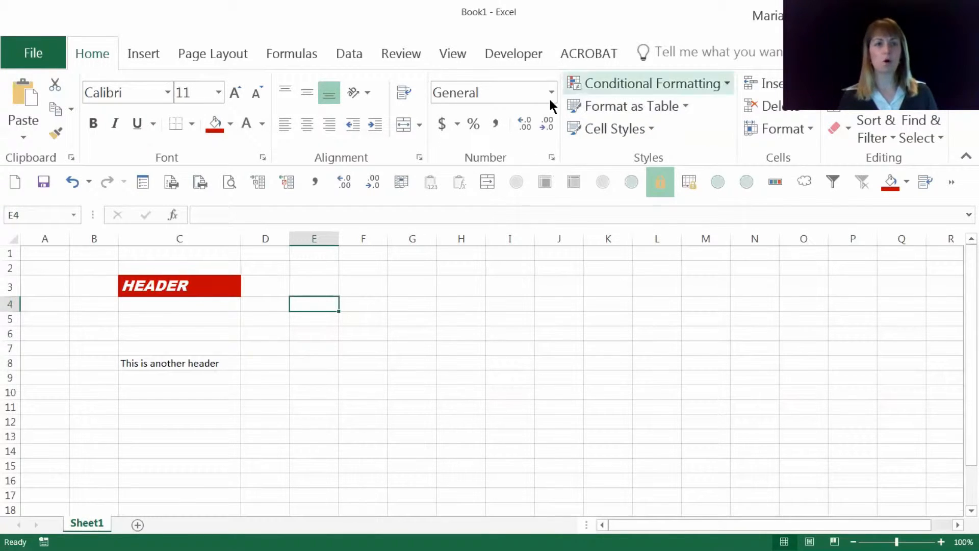
Step: Start a new cell style based on the formatted header in C3 and name it MyHeader
{"action": "left_click", "coordinate": [651, 129]}
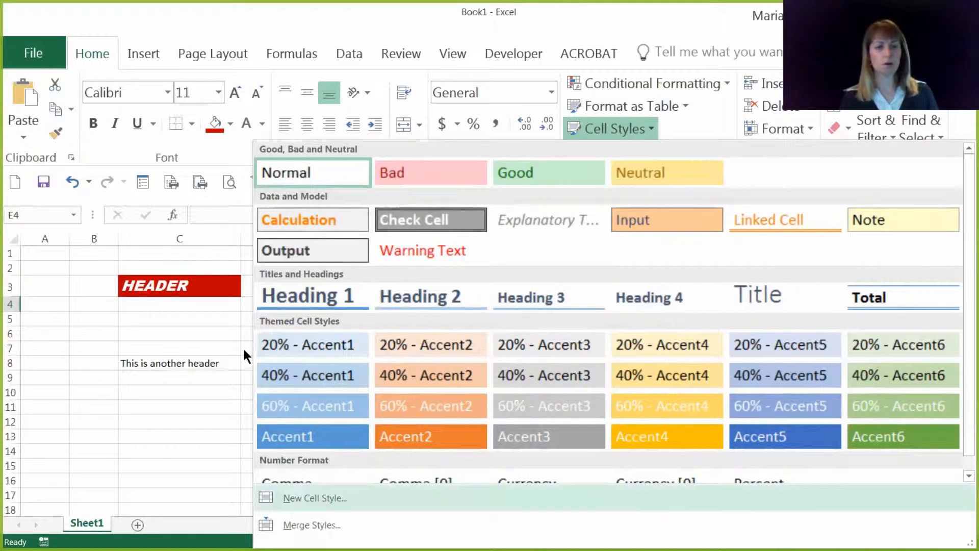
{"action": "left_click", "coordinate": [181, 287]}
{"action": "left_click", "coordinate": [182, 287]}
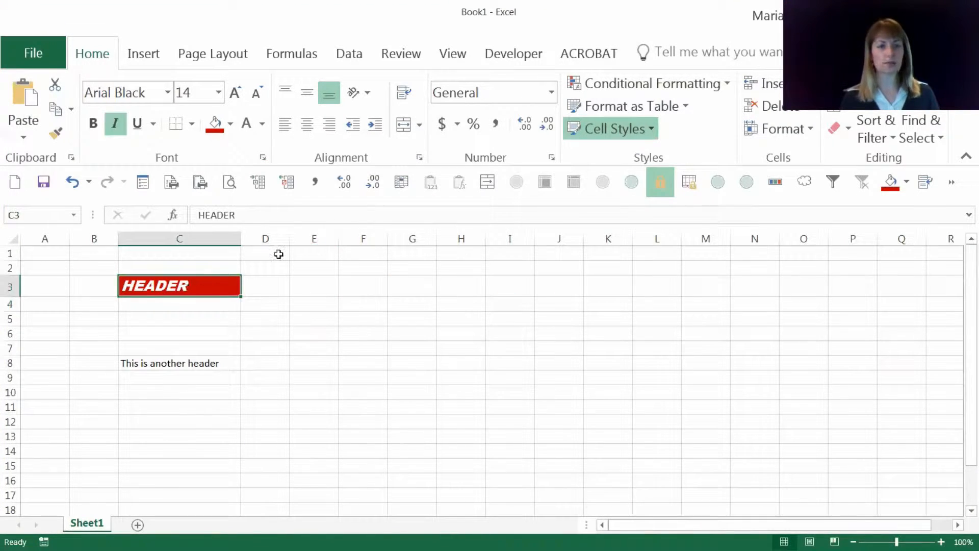
{"action": "left_click", "coordinate": [625, 130]}
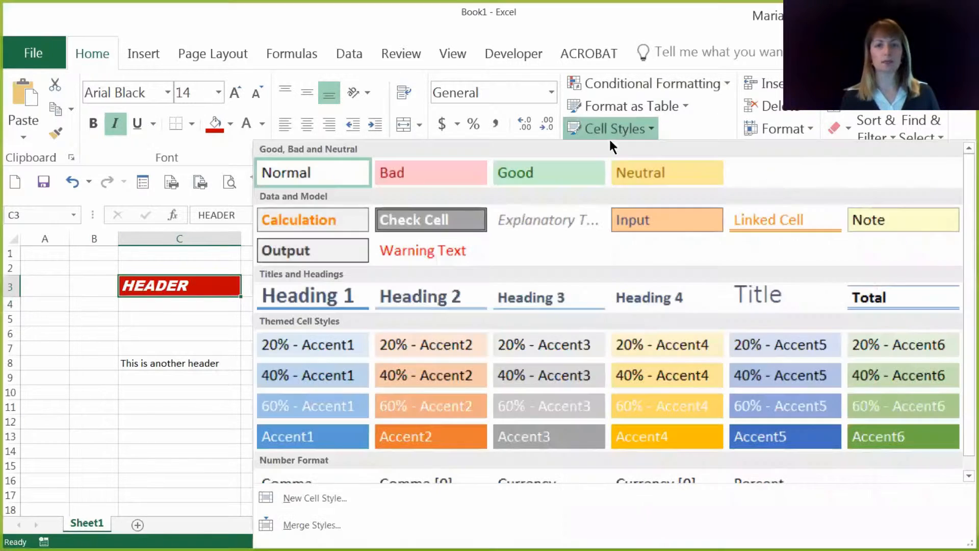
{"action": "left_click", "coordinate": [301, 500]}
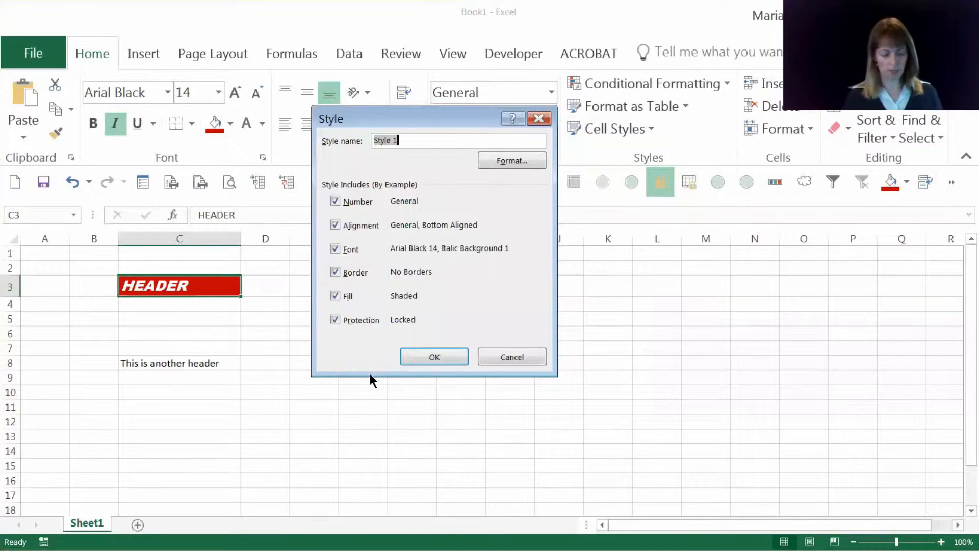
{"action": "type", "text": "MyHeader"}
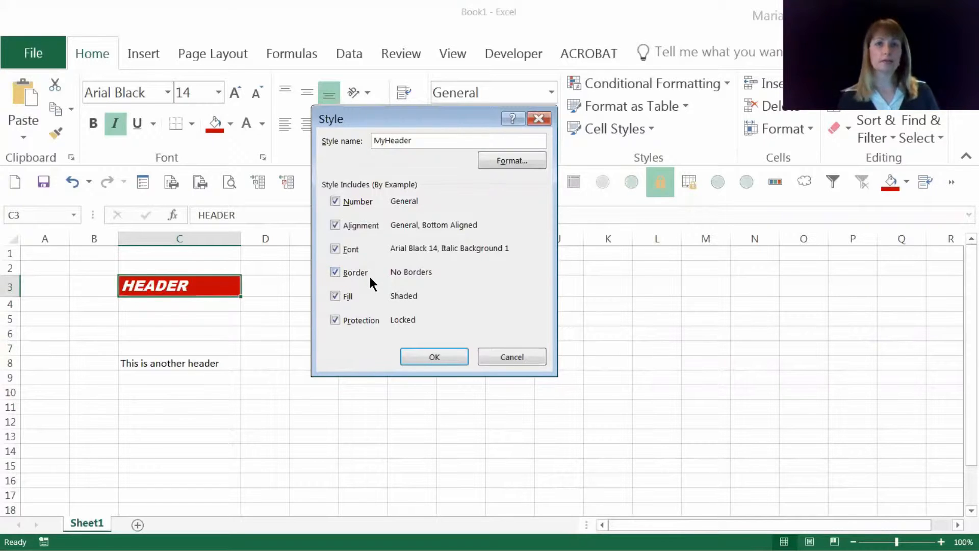
Step: Exclude number, alignment, border and protection from the MyHeader style, keeping only font and fill, and save it
{"action": "left_click", "coordinate": [335, 201]}
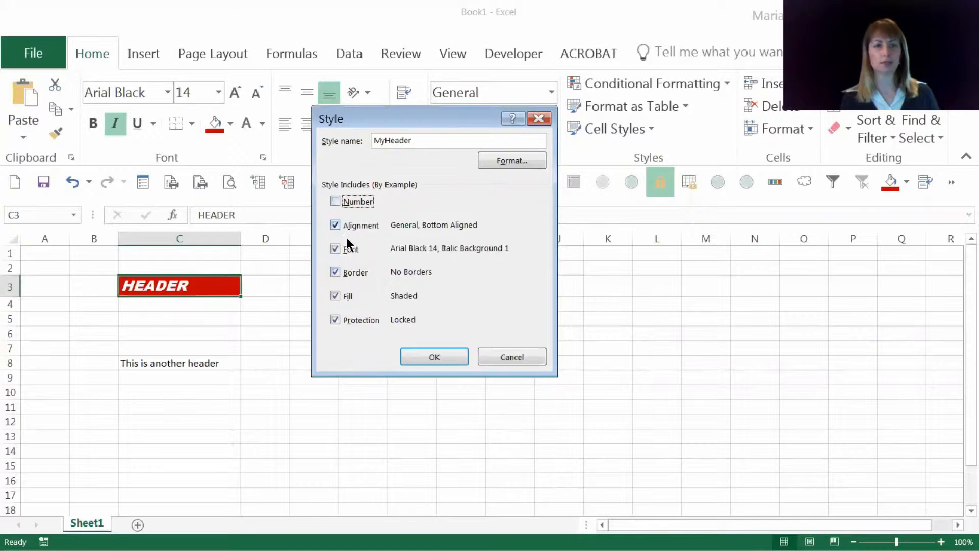
{"action": "left_click", "coordinate": [335, 224]}
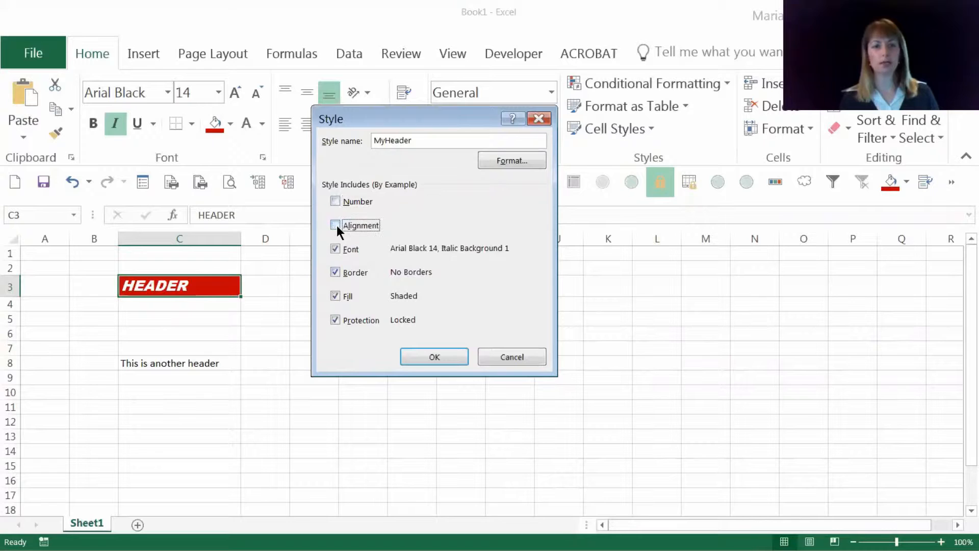
{"action": "left_click", "coordinate": [337, 273]}
{"action": "left_click", "coordinate": [336, 320]}
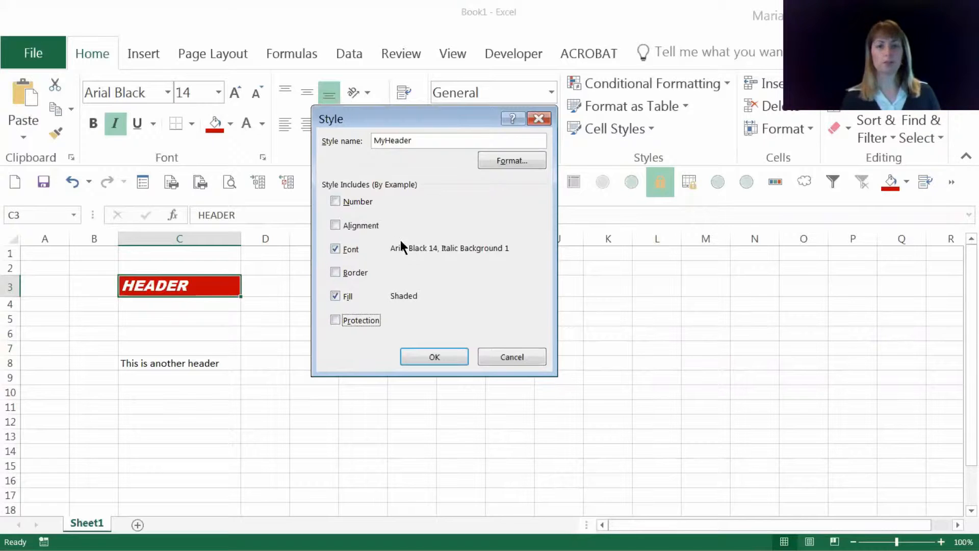
{"action": "left_click", "coordinate": [448, 360]}
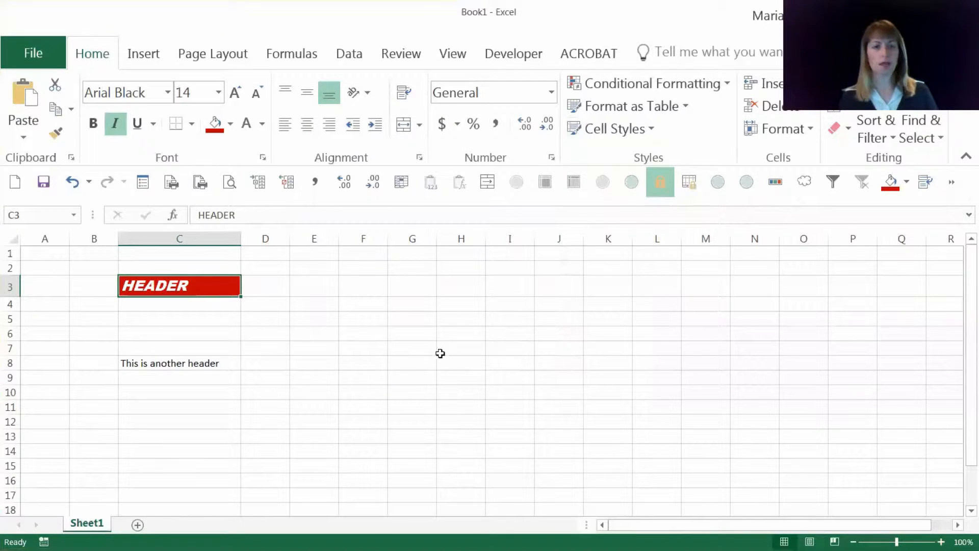
Step: Apply the custom MyHeader cell style to the second header across C8:H8
{"action": "left_click_drag", "start_coordinate": [163, 359], "coordinate": [461, 361]}
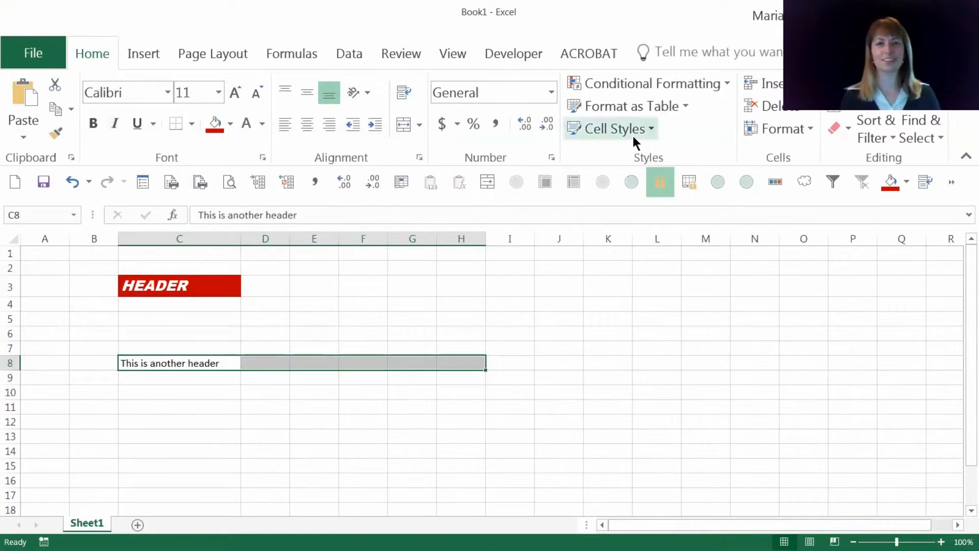
{"action": "left_click", "coordinate": [651, 133]}
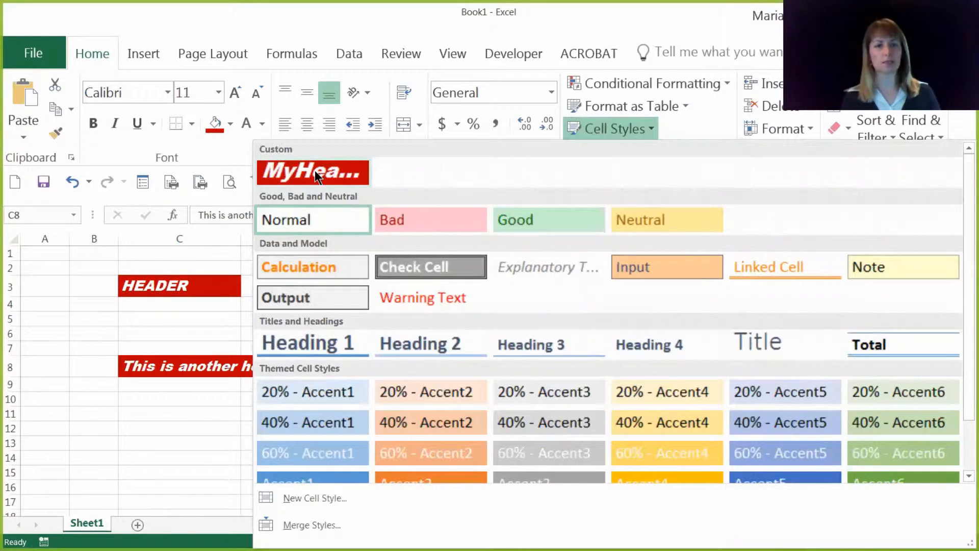
{"action": "left_click", "coordinate": [314, 170]}
{"action": "left_click", "coordinate": [280, 412]}
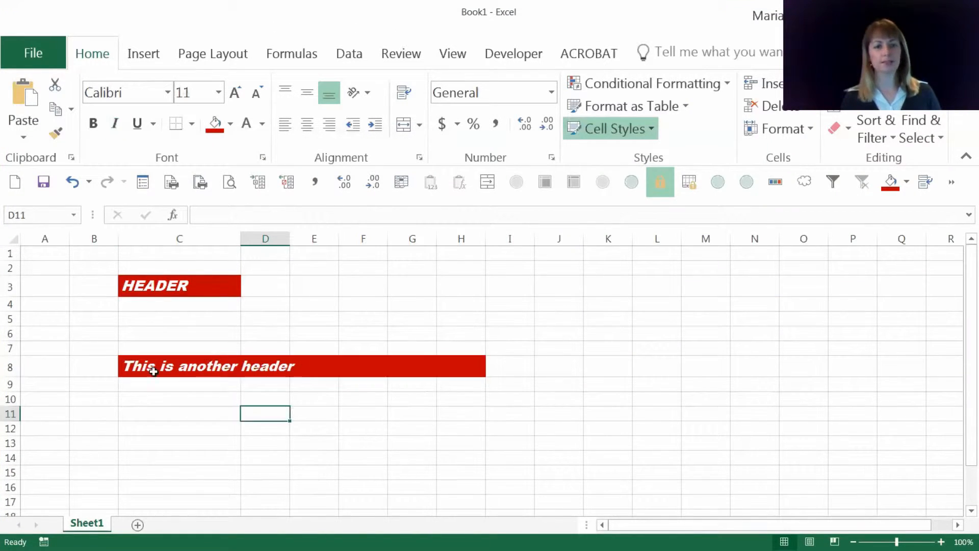
{"action": "left_click_drag", "start_coordinate": [482, 367], "coordinate": [202, 378]}
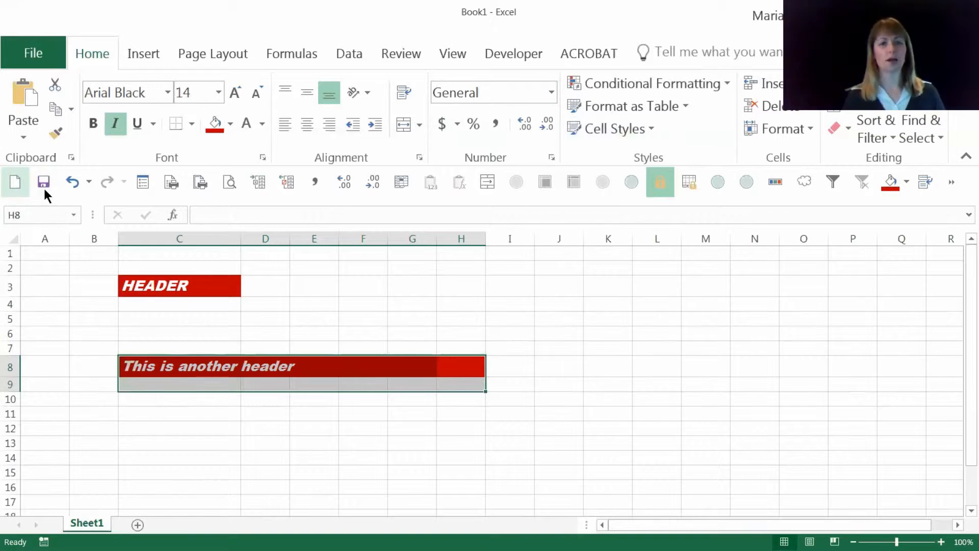
Step: Create a new blank workbook and enter the sample text a;dslkfj;slkd in cell D6
{"action": "left_click", "coordinate": [14, 182]}
{"action": "left_click", "coordinate": [209, 330]}
{"action": "type", "text": "a;dslkfj;sl"}
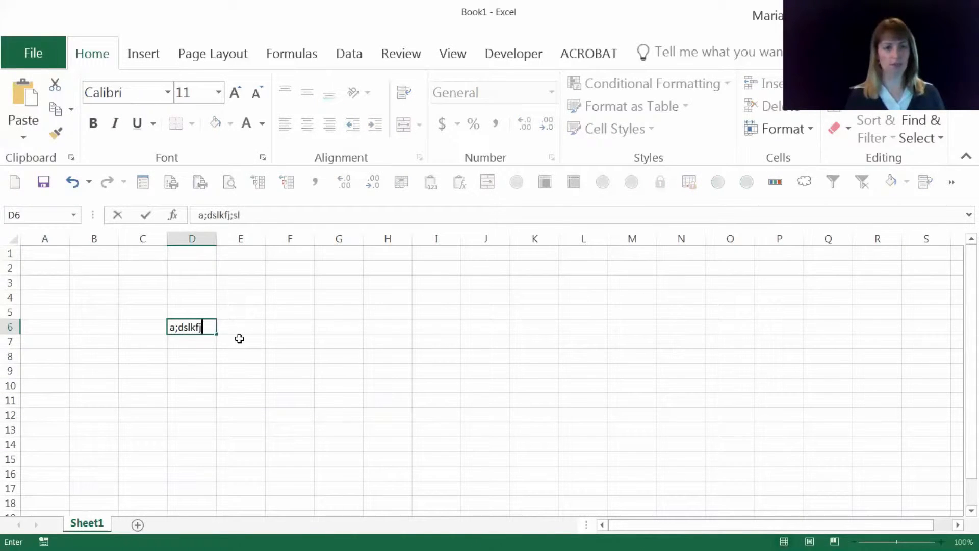
{"action": "type", "text": "kd"}
{"action": "key", "text": "Return"}
{"action": "left_click", "coordinate": [196, 322]}
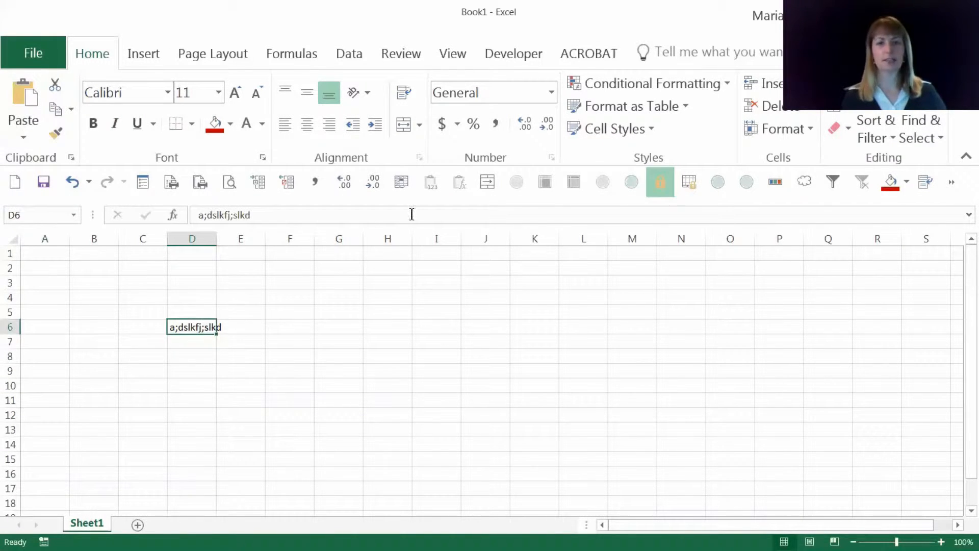
Step: Merge the cell styles from Book1 into the new workbook
{"action": "left_click", "coordinate": [611, 131]}
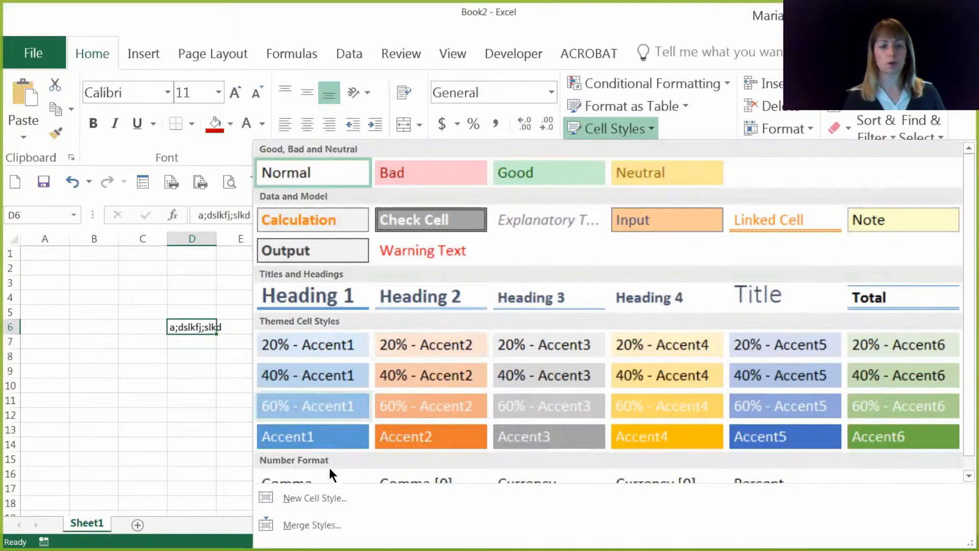
{"action": "left_click", "coordinate": [166, 392]}
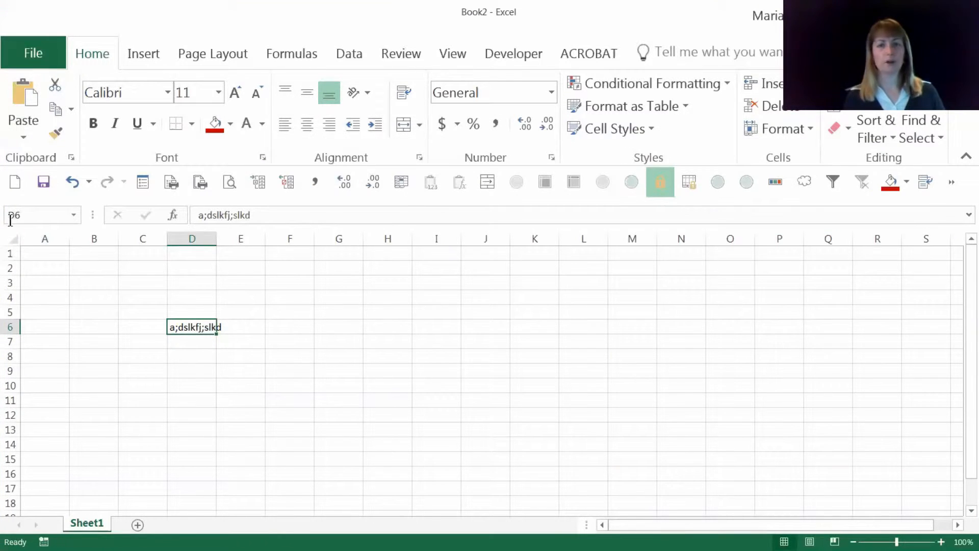
{"action": "left_click", "coordinate": [615, 137]}
{"action": "left_click", "coordinate": [320, 529]}
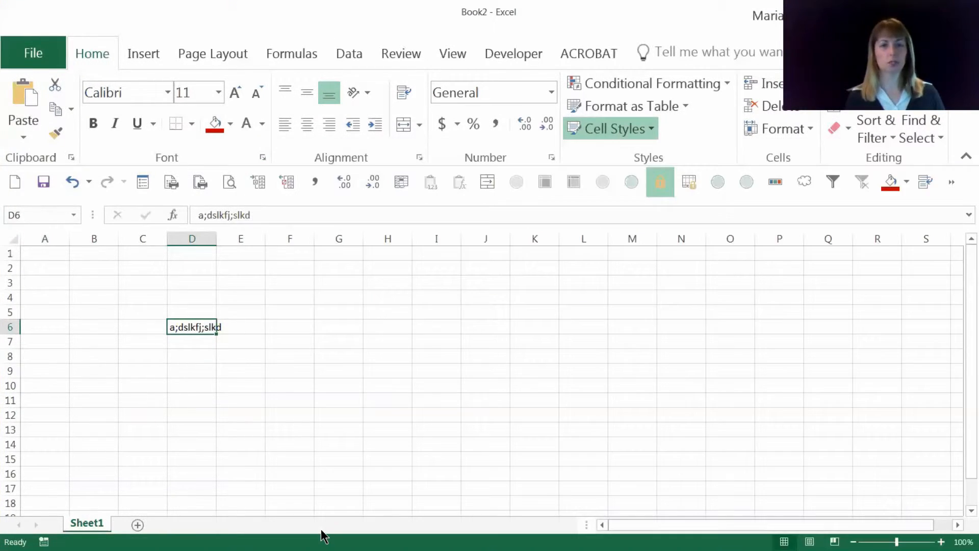
{"action": "left_click", "coordinate": [315, 179]}
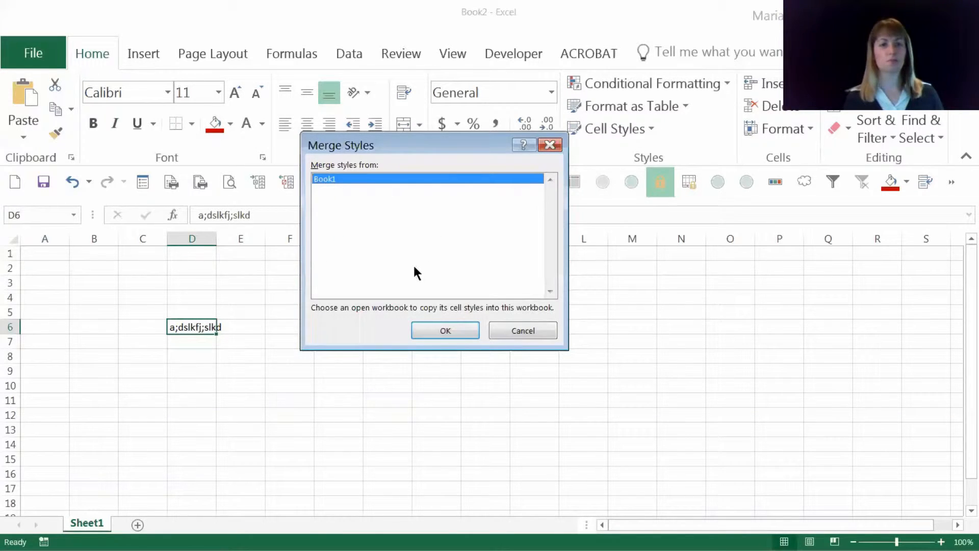
{"action": "left_click", "coordinate": [461, 328]}
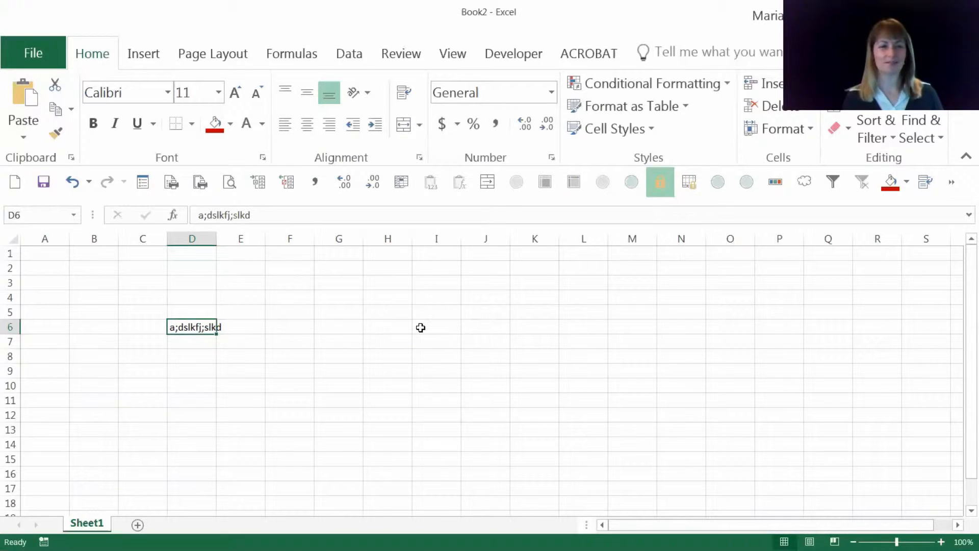
Step: Apply the MyHeader style to the sample text in D6 and widen column D to fit it
{"action": "left_click", "coordinate": [601, 130]}
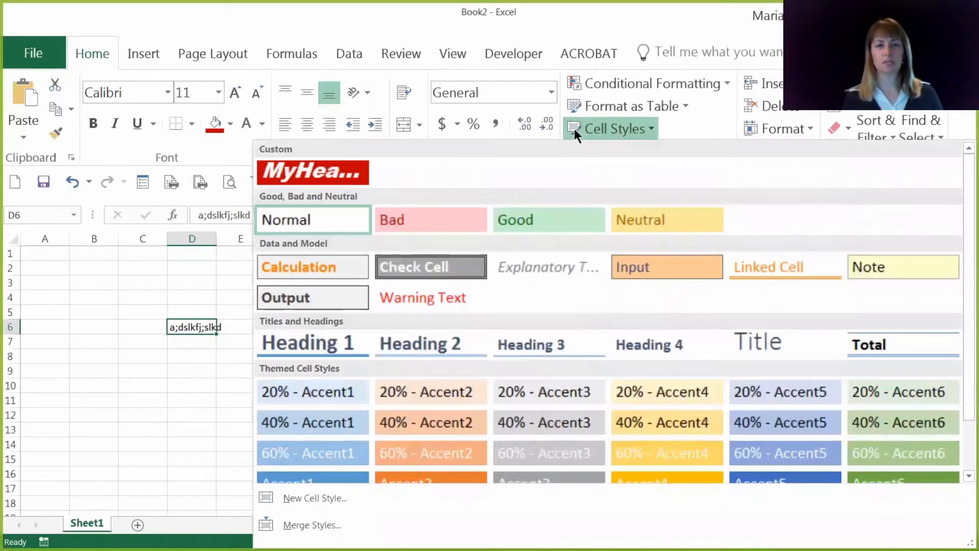
{"action": "left_click", "coordinate": [349, 171]}
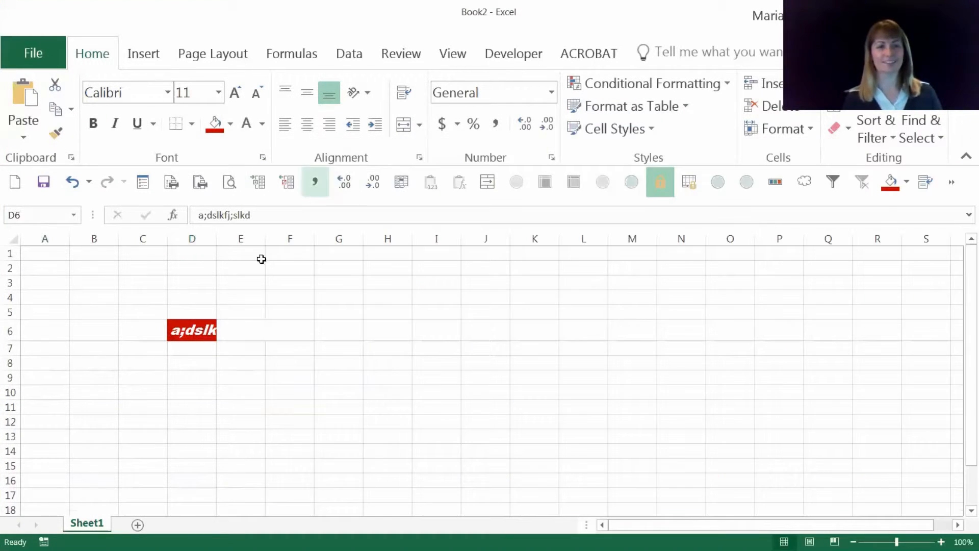
{"action": "left_click", "coordinate": [227, 307]}
{"action": "left_click_drag", "start_coordinate": [215, 238], "coordinate": [275, 239]}
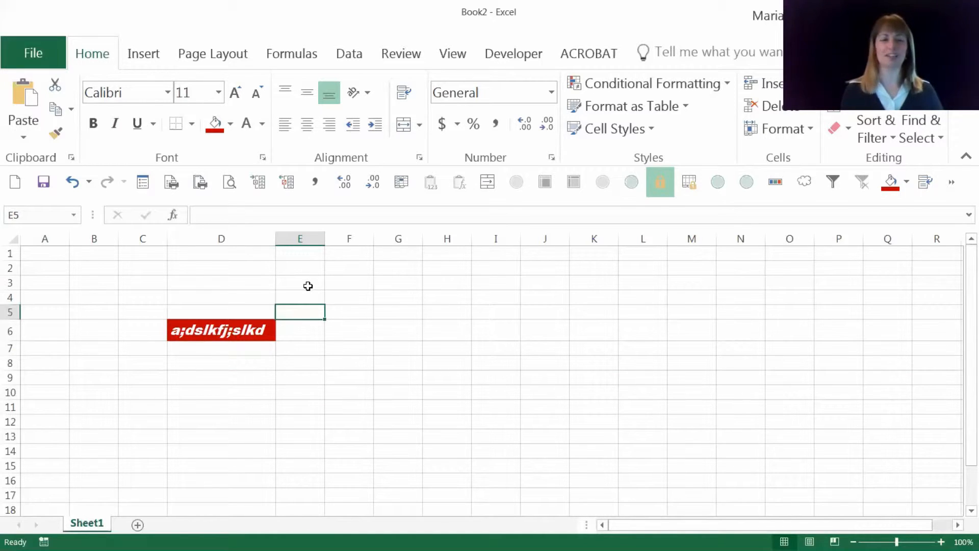
{"action": "left_click", "coordinate": [399, 301]}
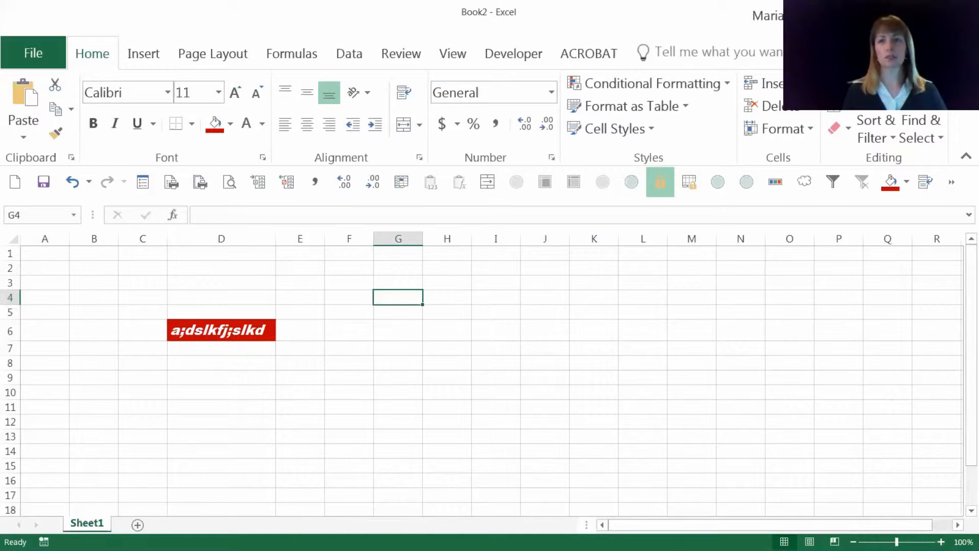
Step: Close Book2 without saving it and select cell C8 in Book1
{"action": "key", "text": "ctrl+w"}
{"action": "left_click", "coordinate": [486, 300]}
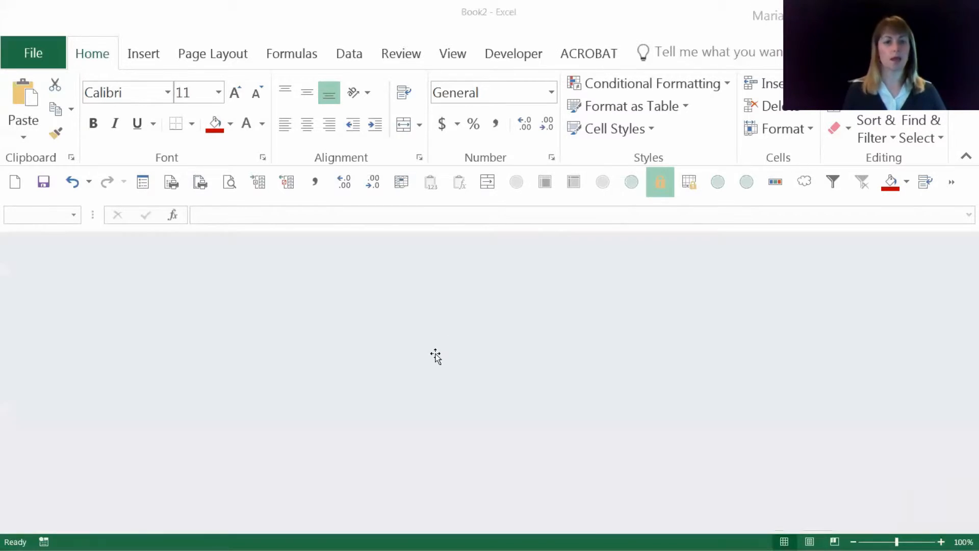
{"action": "left_click", "coordinate": [195, 372]}
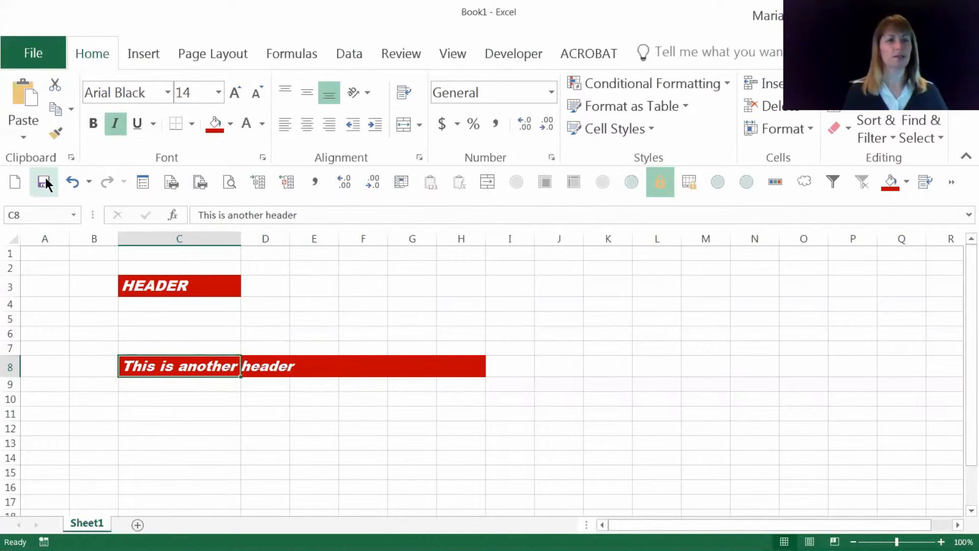
Step: Start saving the workbook under a new name and create and open a folder named Excel on the Desktop for it
{"action": "left_click", "coordinate": [34, 51]}
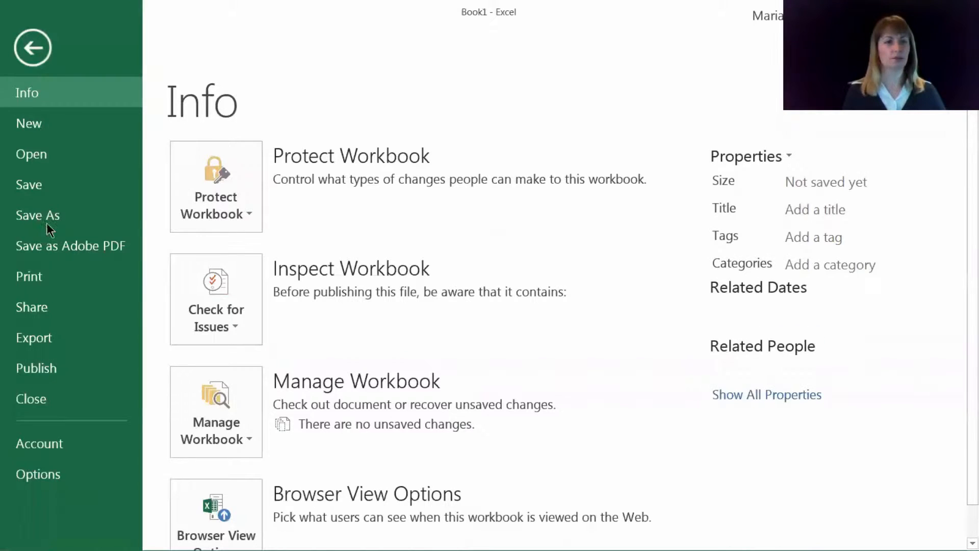
{"action": "left_click", "coordinate": [118, 224]}
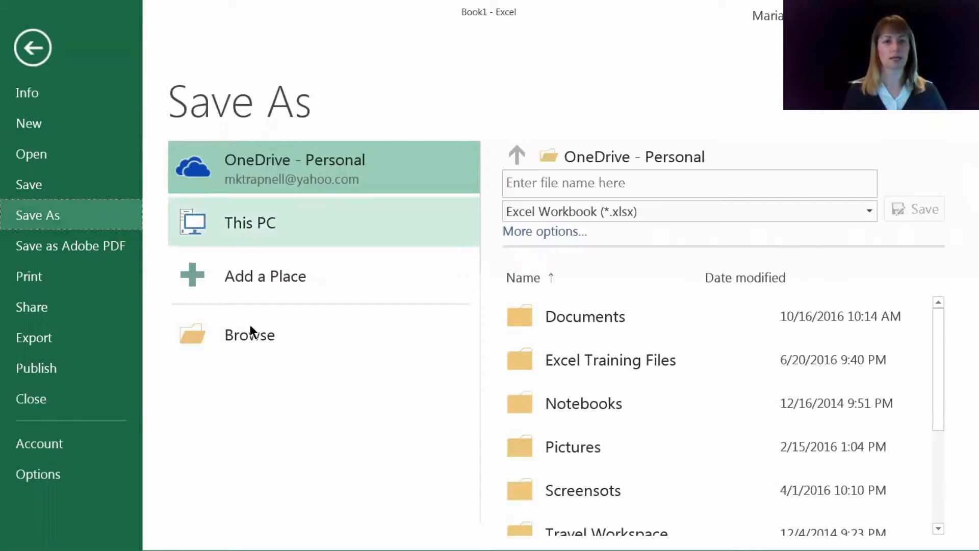
{"action": "left_click", "coordinate": [261, 337]}
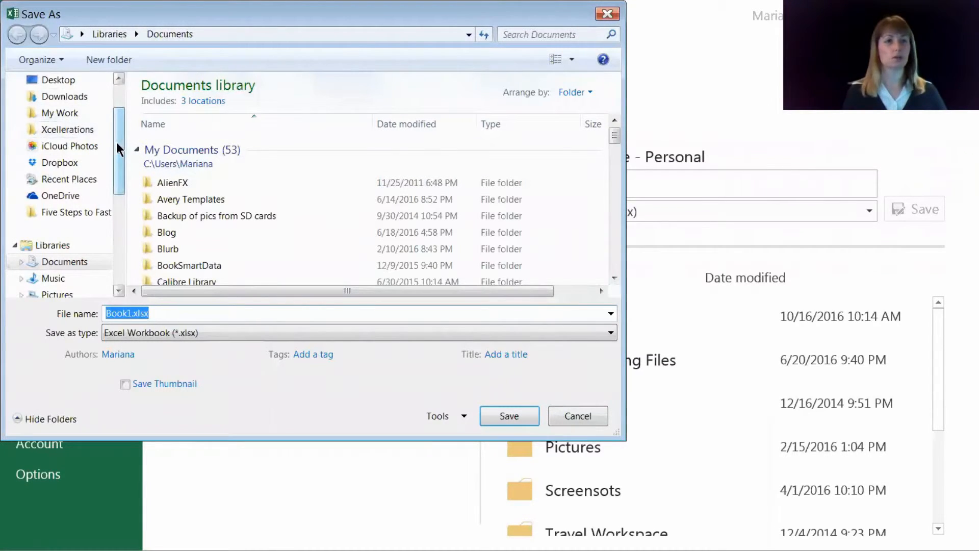
{"action": "left_click_drag", "start_coordinate": [116, 142], "coordinate": [115, 127]}
{"action": "left_click", "coordinate": [58, 135]}
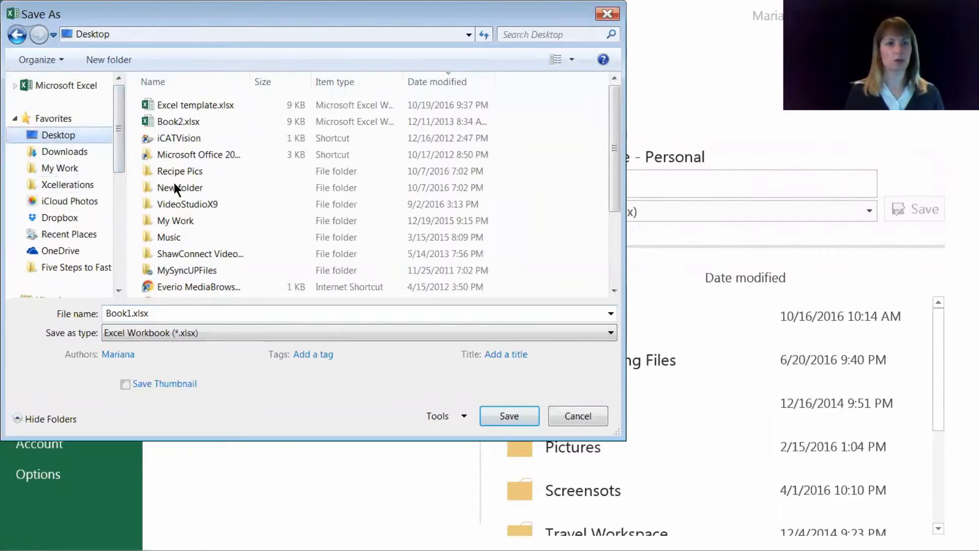
{"action": "left_click", "coordinate": [118, 64]}
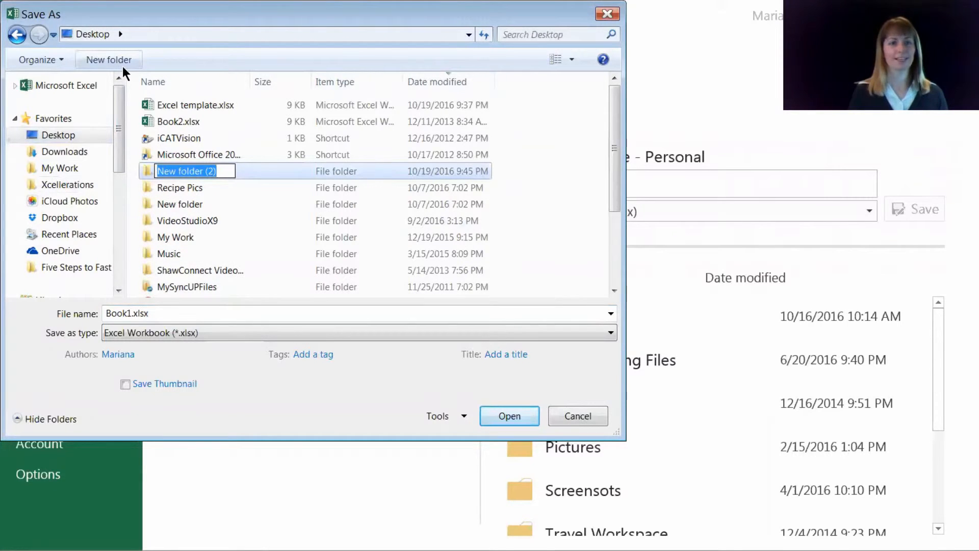
{"action": "type", "text": "Excel"}
{"action": "key", "text": "Return"}
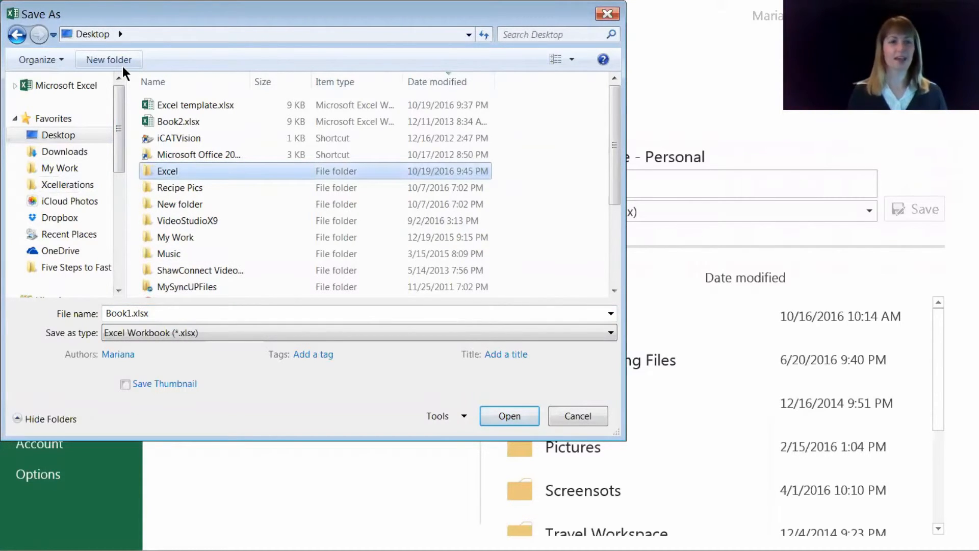
{"action": "double_click", "coordinate": [186, 169]}
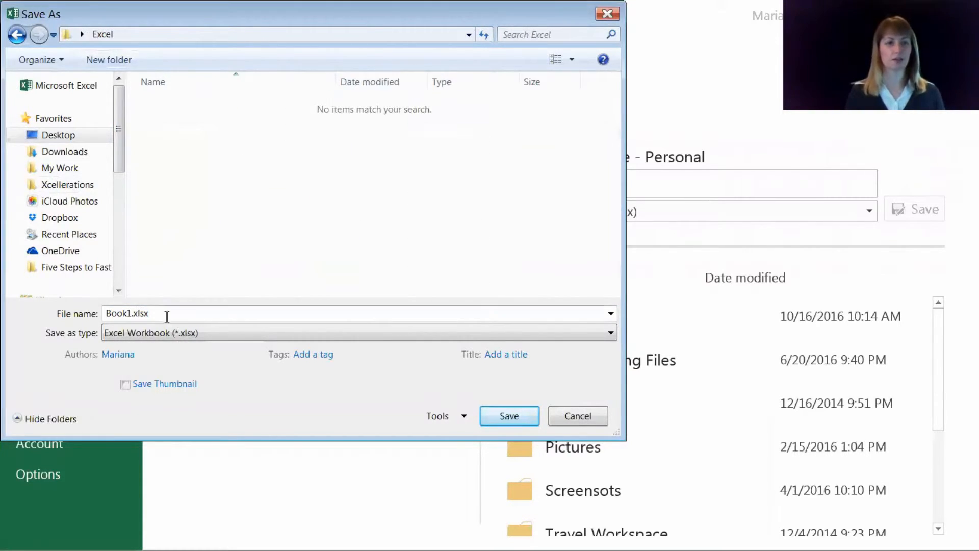
Step: Save the workbook as Excel Template in the new Excel folder, keeping the Excel Workbook (*.xlsx) type
{"action": "left_click_drag", "start_coordinate": [167, 317], "coordinate": [42, 312]}
{"action": "type", "text": "Exce"}
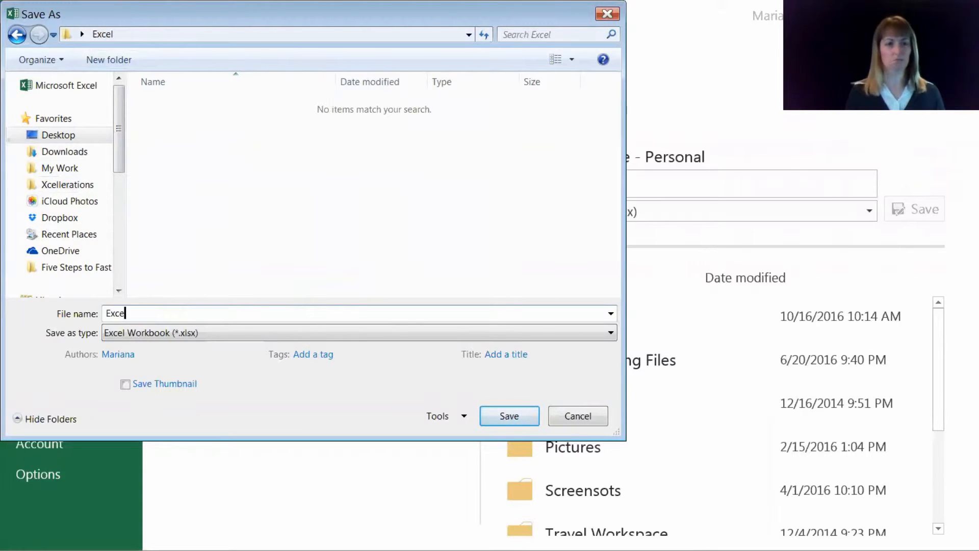
{"action": "type", "text": "l Template"}
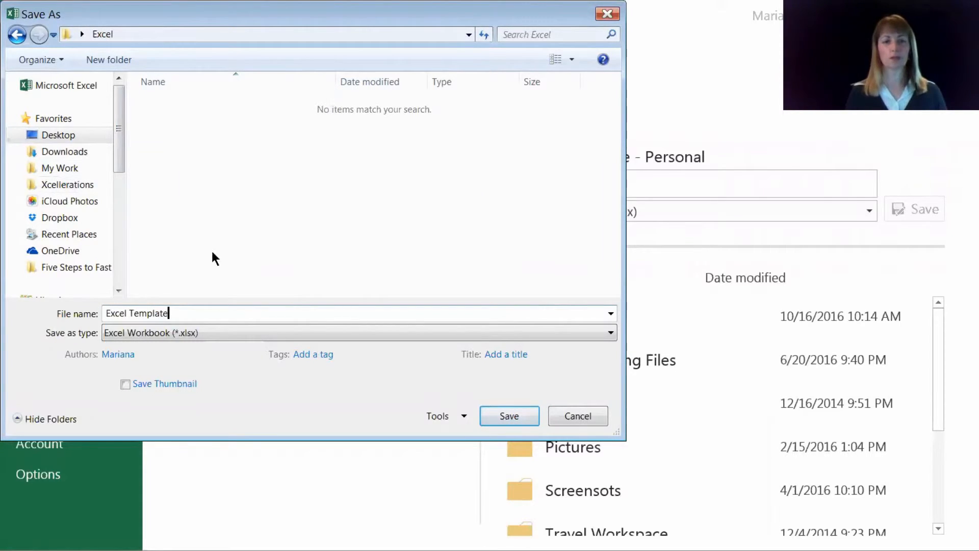
{"action": "left_click", "coordinate": [498, 419]}
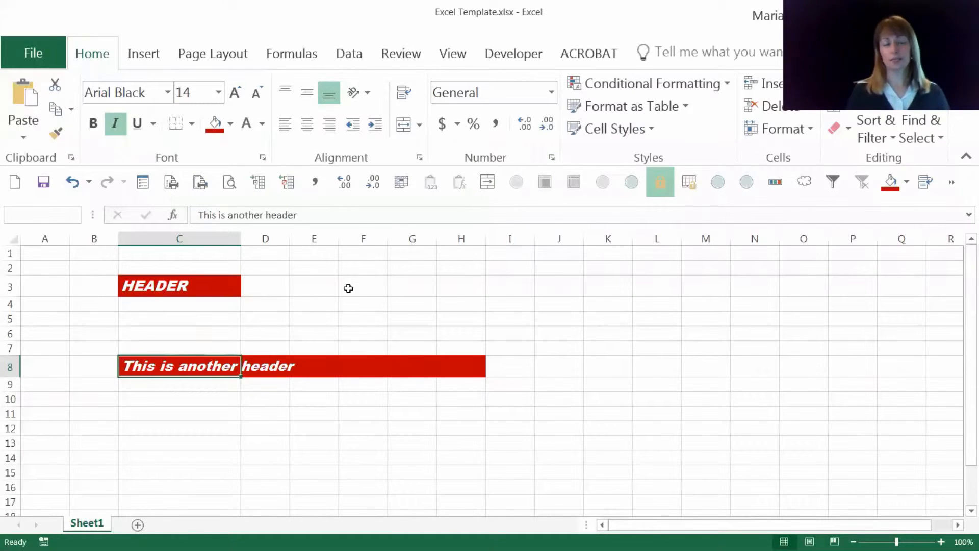
{"action": "left_click", "coordinate": [53, 53]}
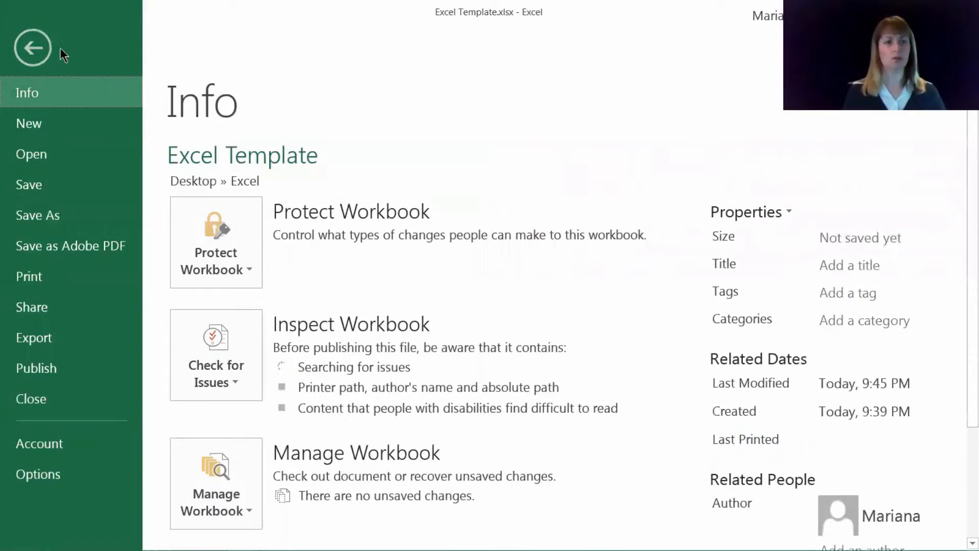
{"action": "left_click", "coordinate": [40, 478]}
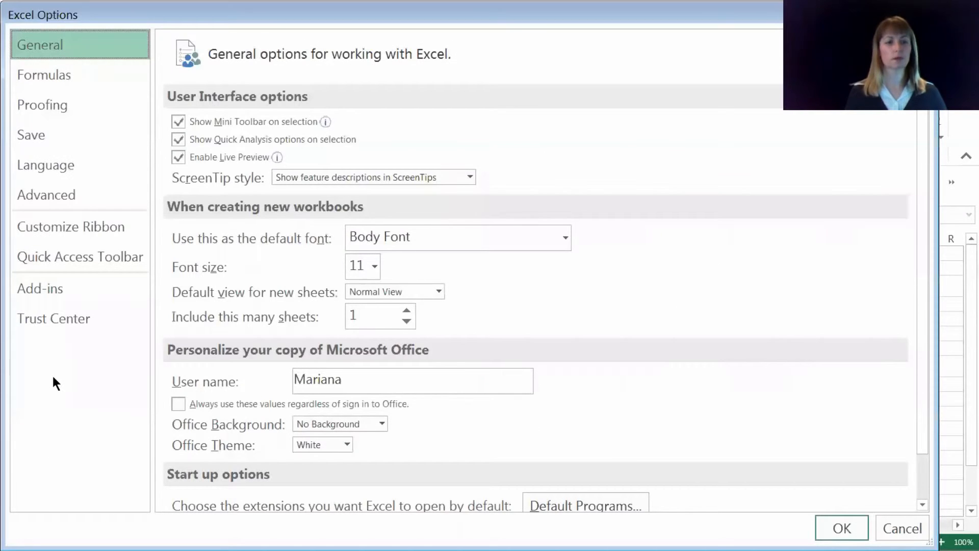
{"action": "left_click", "coordinate": [56, 208]}
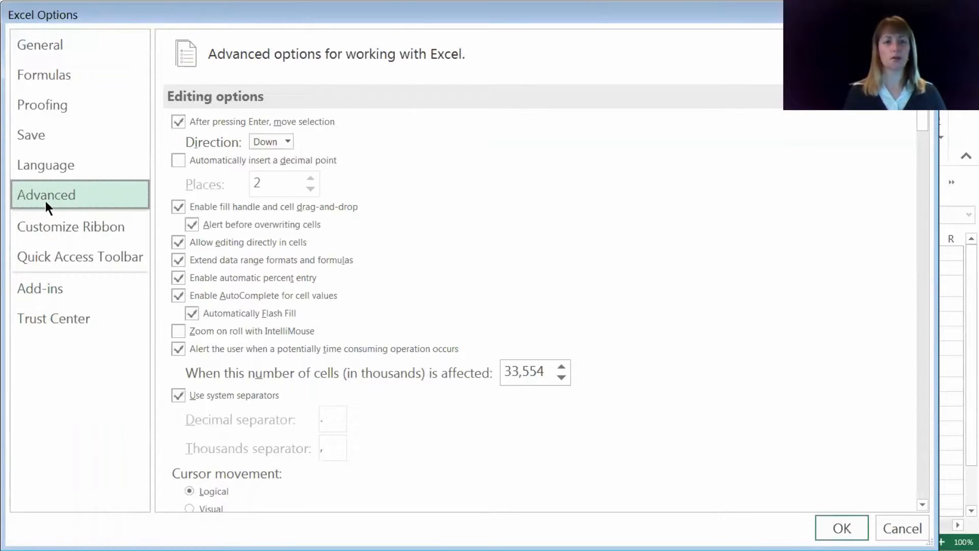
{"action": "left_click_drag", "start_coordinate": [921, 122], "coordinate": [918, 492]}
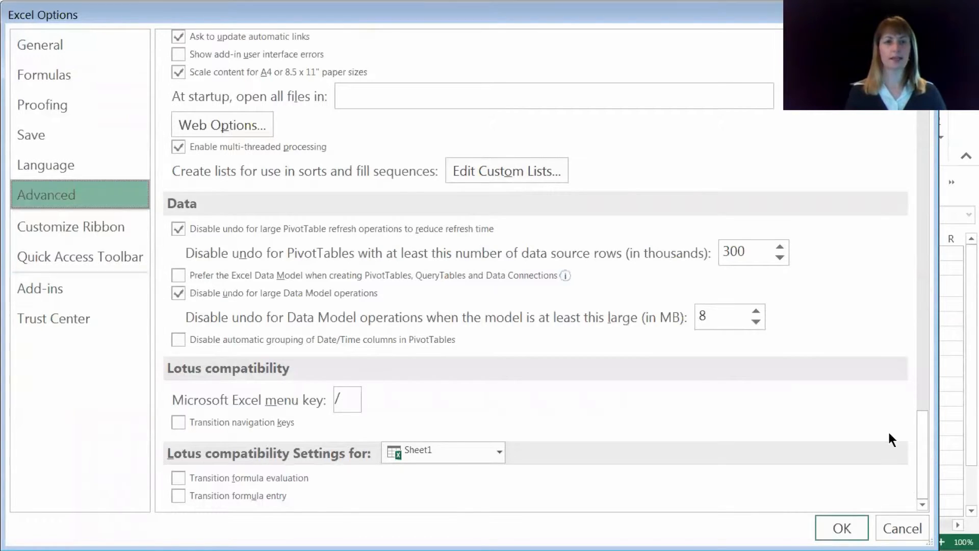
{"action": "scroll", "coordinate": [442, 190], "scroll_direction": "up", "scroll_amount": 3}
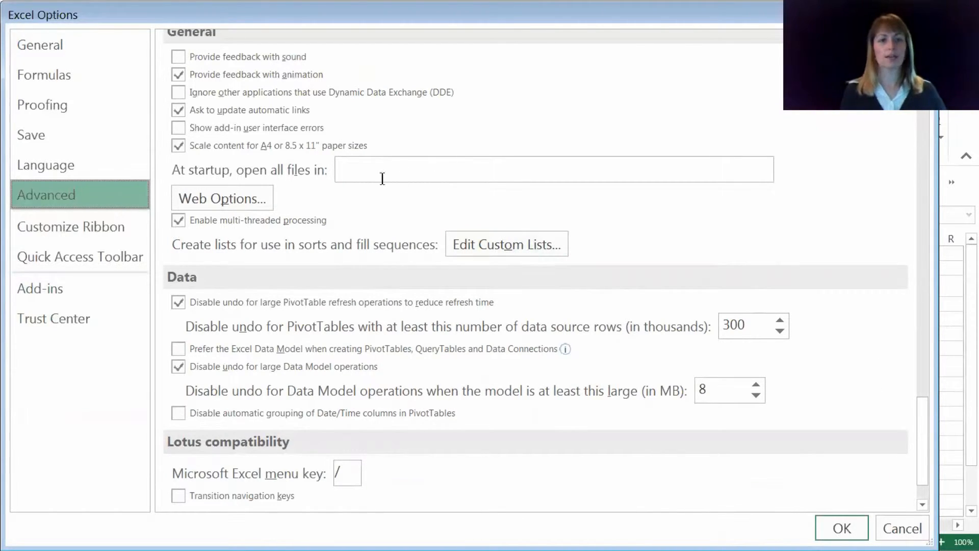
{"action": "left_click", "coordinate": [899, 530]}
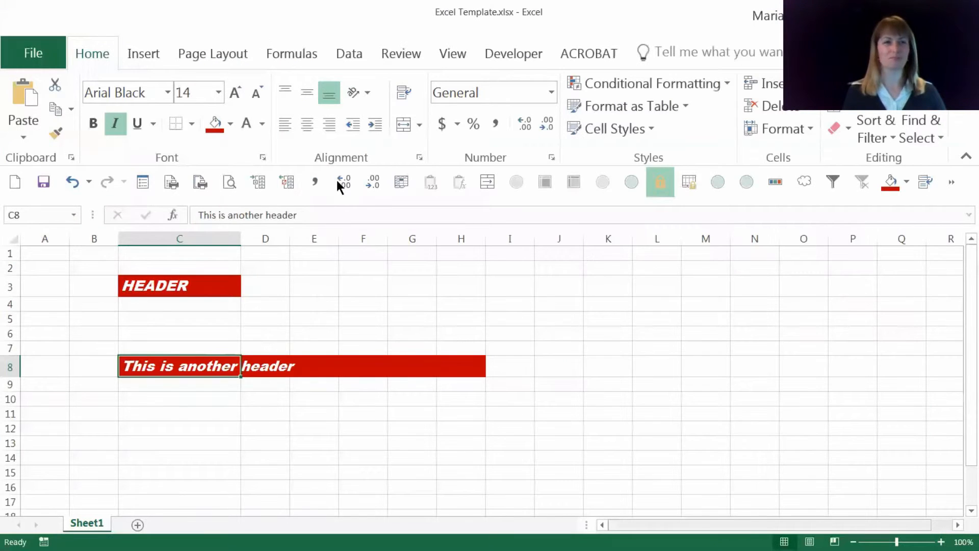
Step: Copy the link to the saved Excel Template workbook's location to the clipboard
{"action": "left_click", "coordinate": [34, 51]}
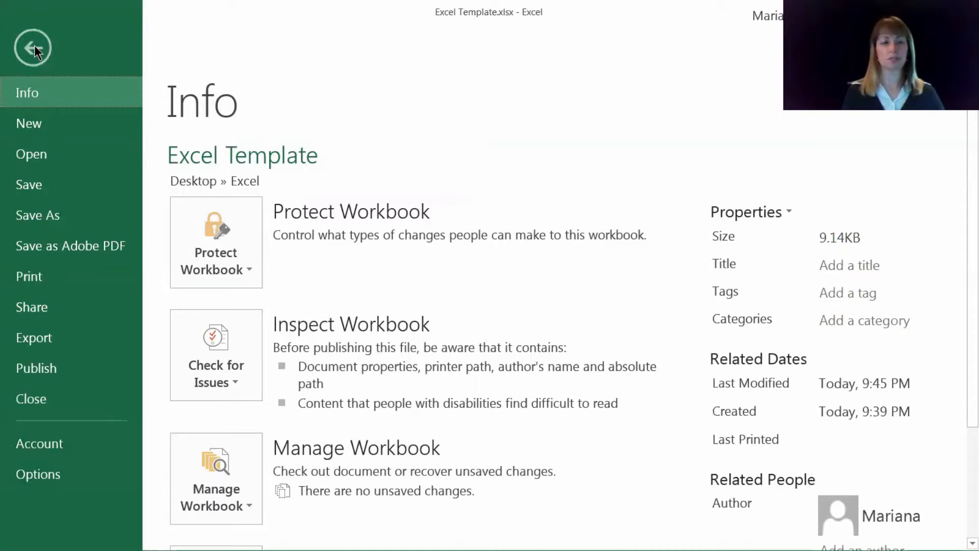
{"action": "right_click", "coordinate": [222, 182]}
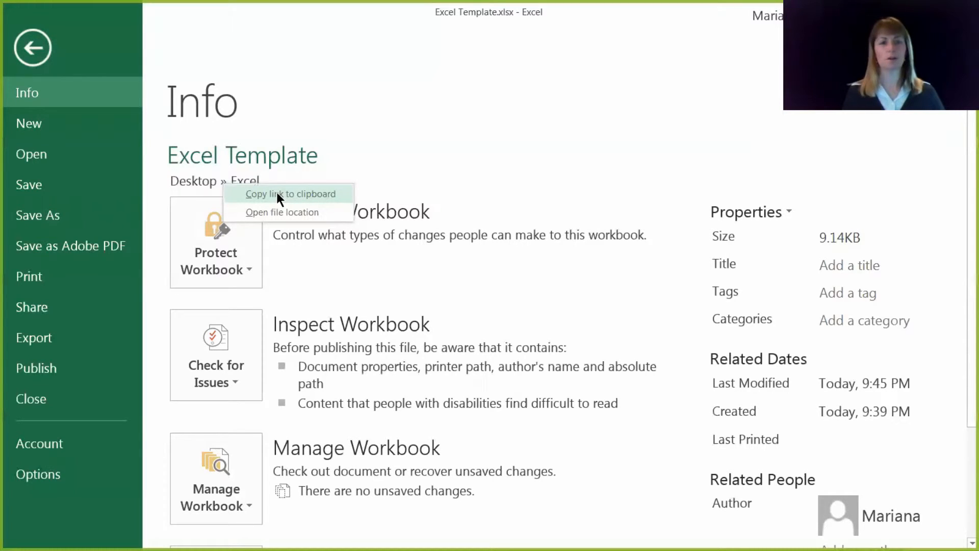
{"action": "left_click", "coordinate": [278, 195]}
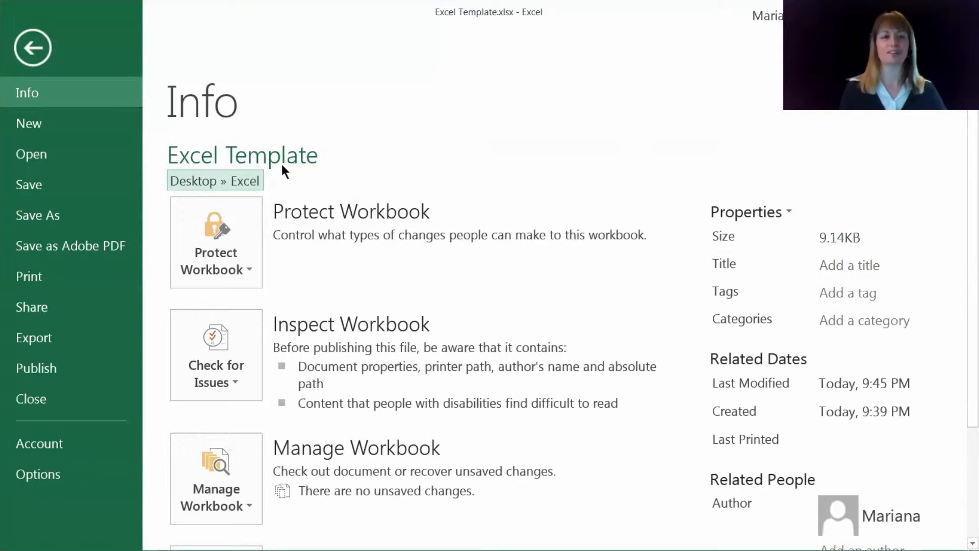
{"action": "left_click", "coordinate": [222, 183]}
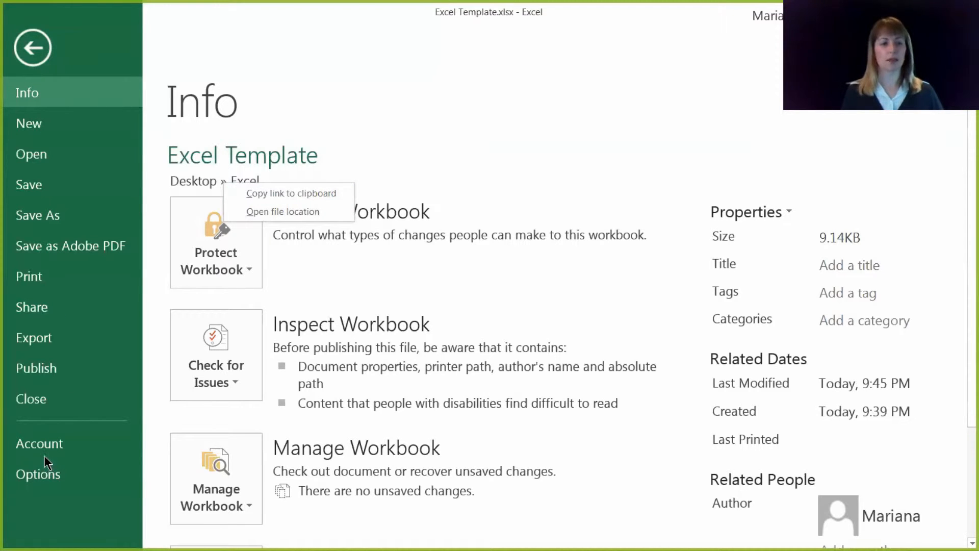
Step: Paste the copied workbook link into the advanced option for opening all files in a folder at startup
{"action": "left_click", "coordinate": [49, 471]}
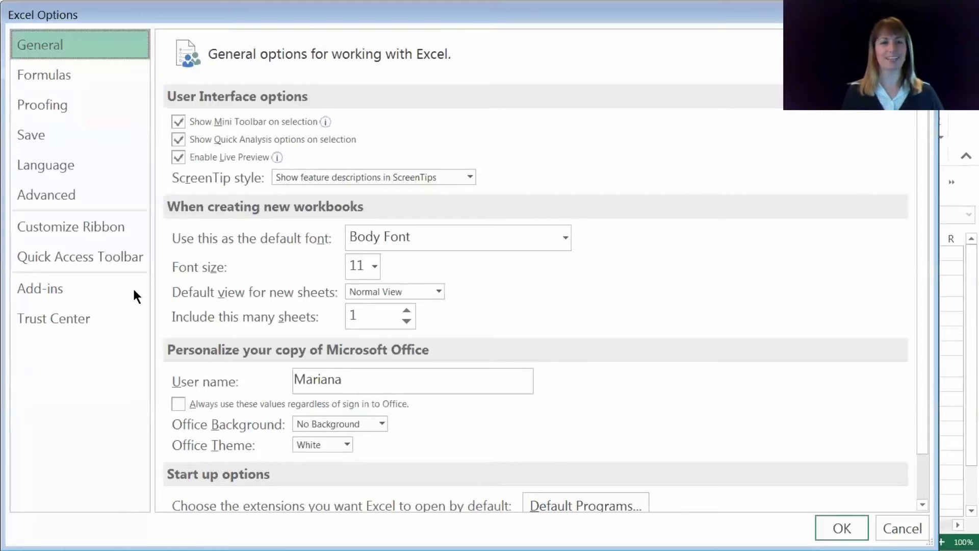
{"action": "left_click", "coordinate": [69, 200]}
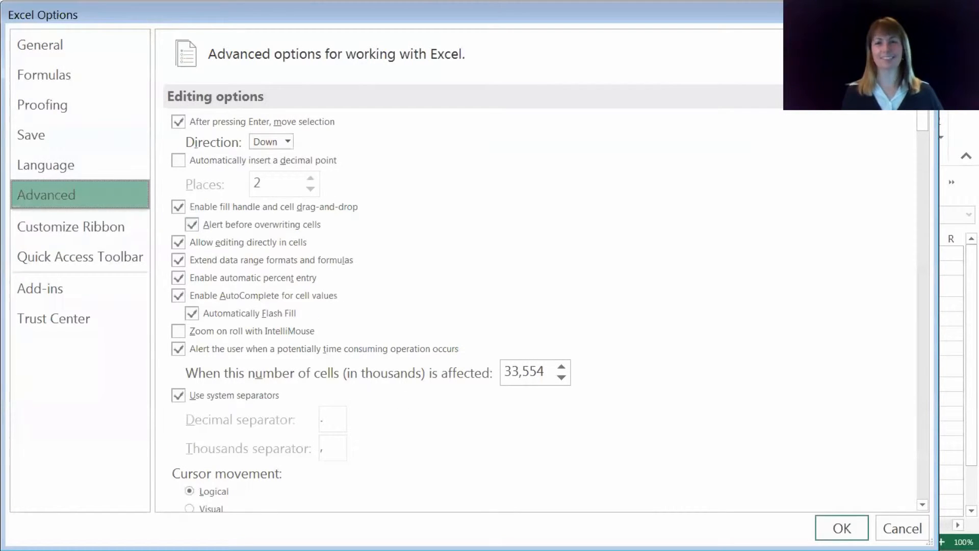
{"action": "scroll", "coordinate": [926, 376], "scroll_direction": "down", "scroll_amount": 10}
{"action": "scroll", "coordinate": [925, 434], "scroll_direction": "down", "scroll_amount": 15}
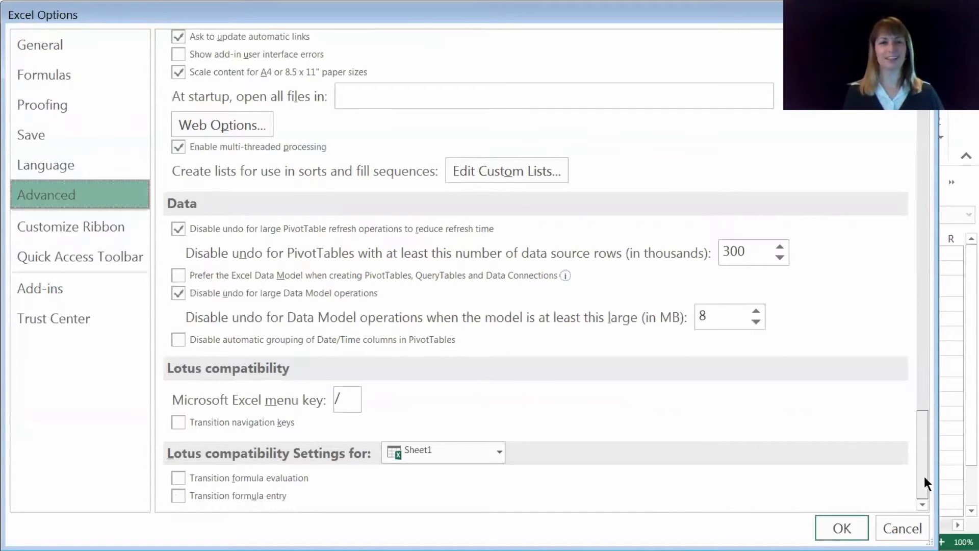
{"action": "scroll", "coordinate": [922, 473], "scroll_direction": "up", "scroll_amount": 1}
{"action": "left_click", "coordinate": [398, 129]}
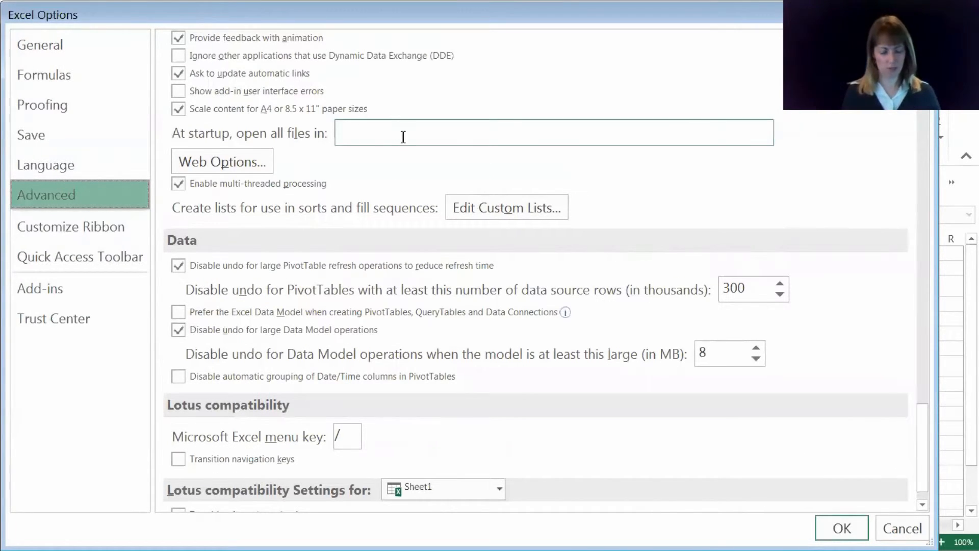
{"action": "key", "text": "ctrl+v"}
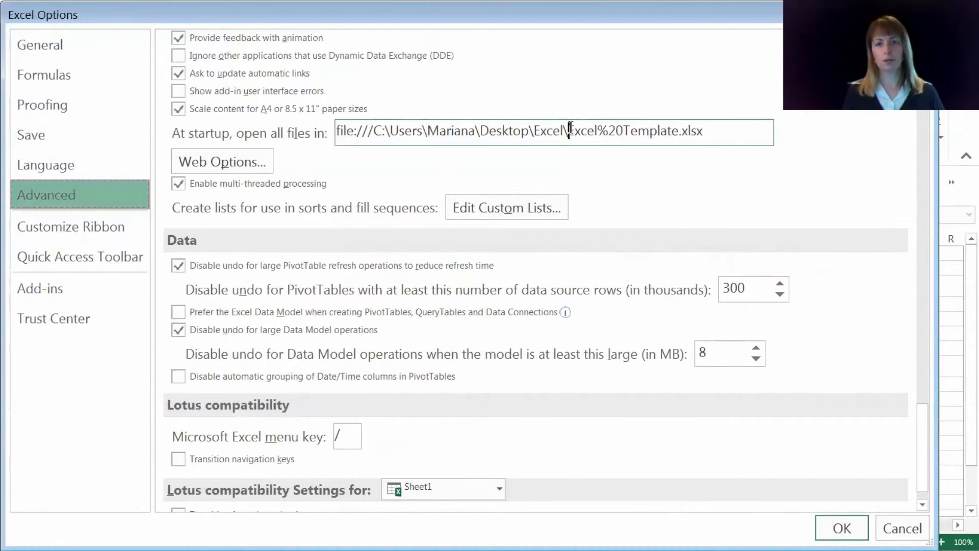
Step: Reduce the startup path to the Desktop's Excel folder by removing Excel%20Template.xlsx and the file:/// prefix, and apply the options
{"action": "left_click_drag", "start_coordinate": [569, 130], "coordinate": [724, 137]}
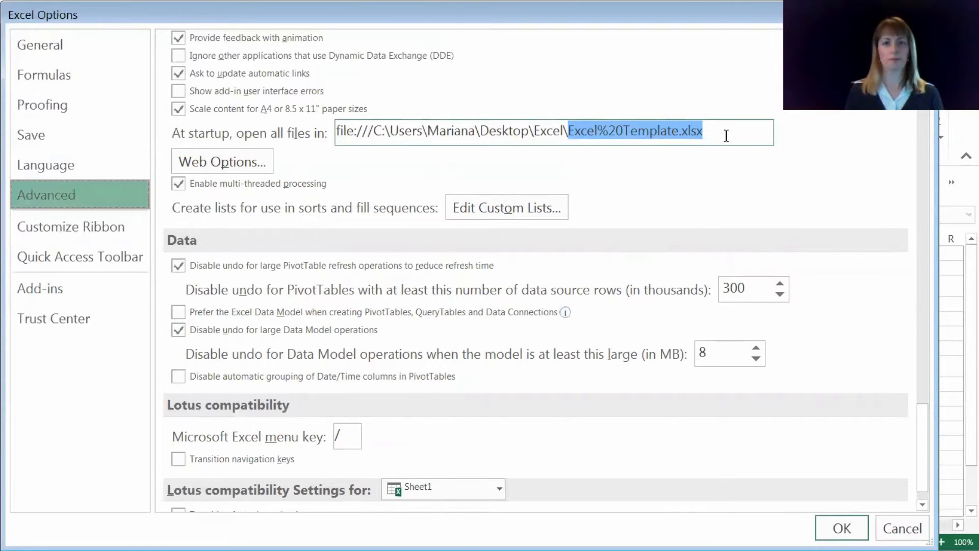
{"action": "key", "text": "BackSpace"}
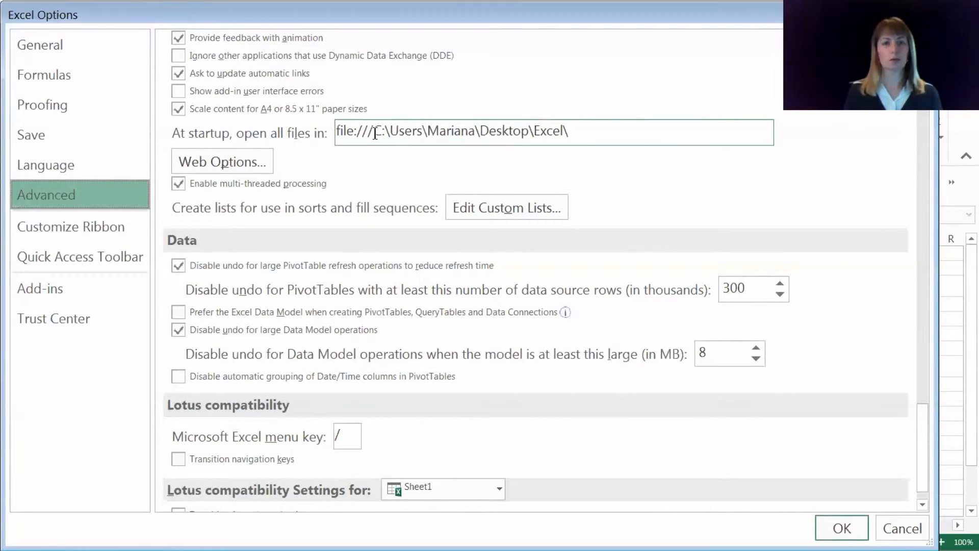
{"action": "left_click_drag", "start_coordinate": [374, 134], "coordinate": [335, 131]}
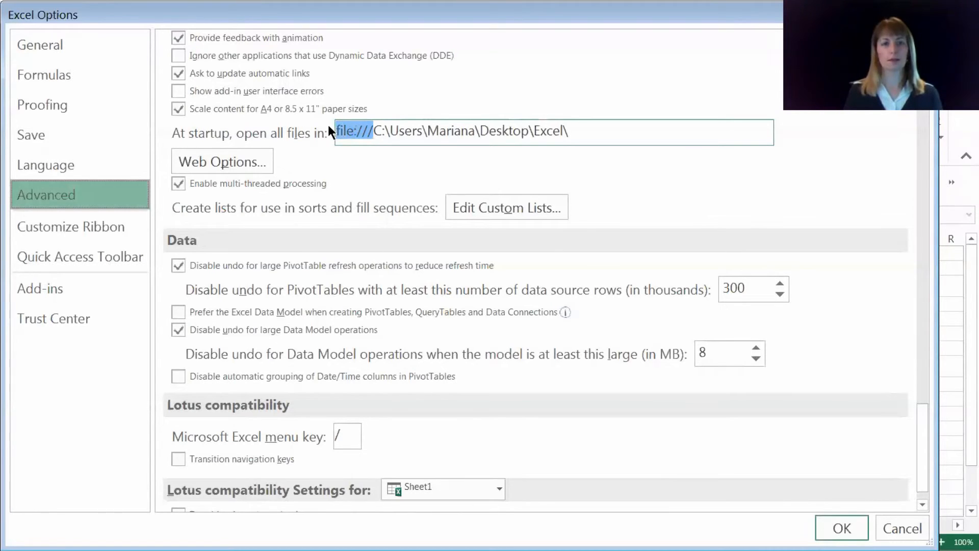
{"action": "key", "text": "BackSpace"}
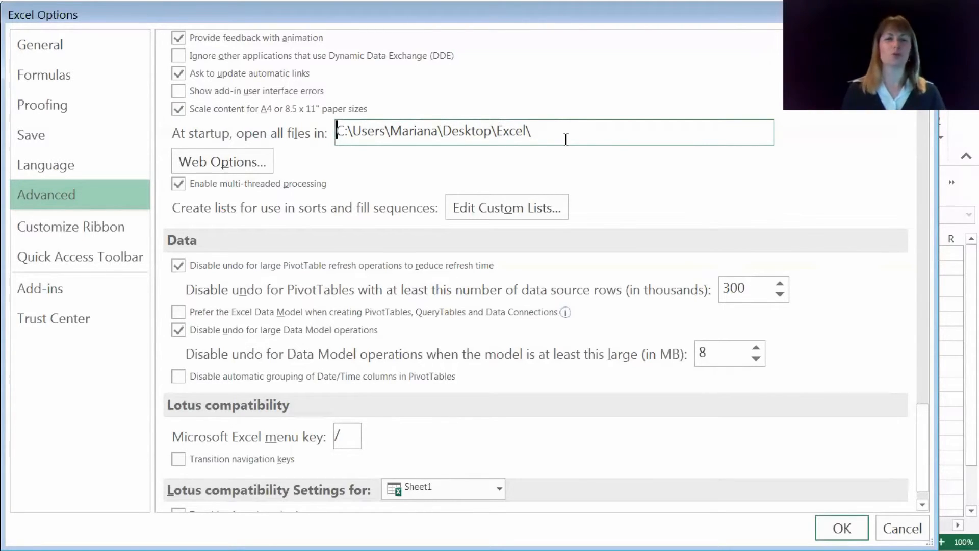
{"action": "left_click", "coordinate": [833, 531]}
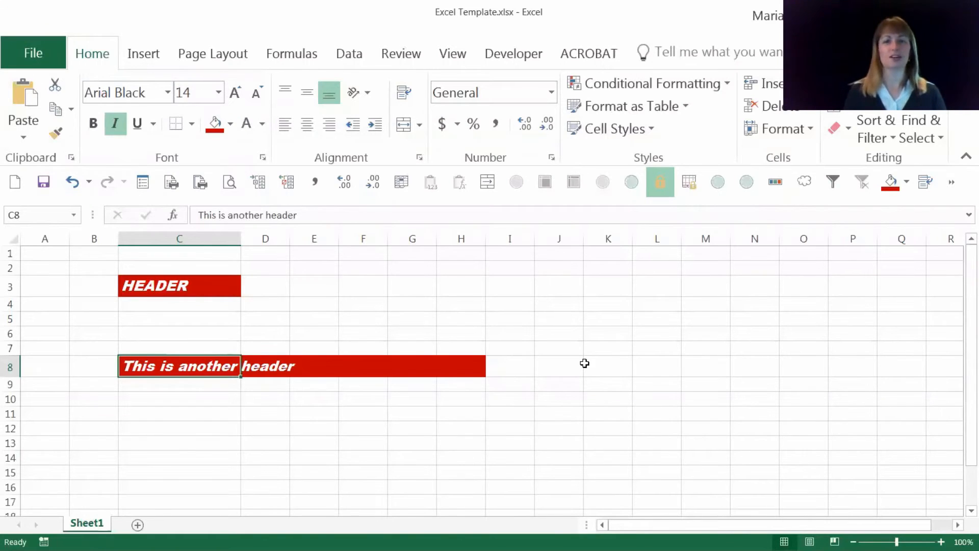
Step: Create a new blank workbook and merge the cell styles from Excel Template.xlsx into it
{"action": "left_click", "coordinate": [12, 182]}
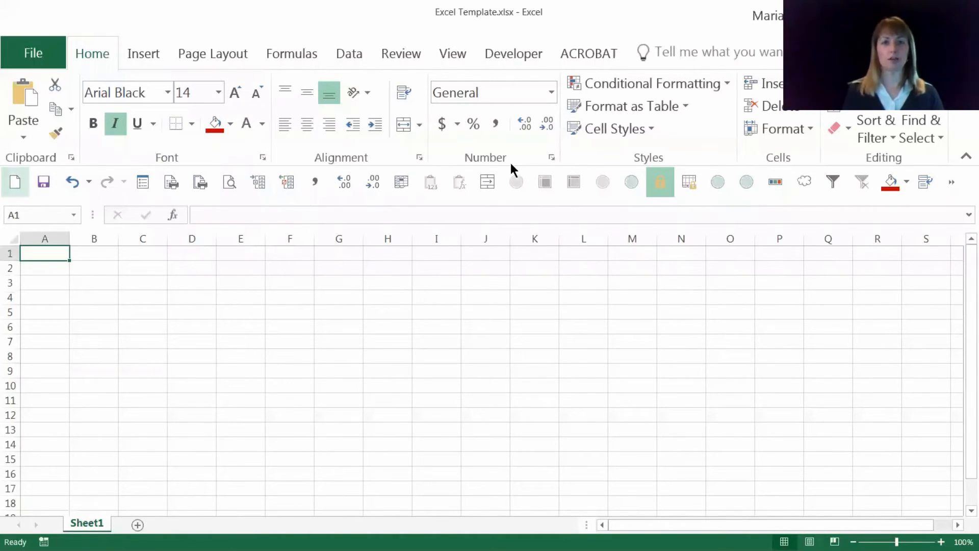
{"action": "left_click", "coordinate": [605, 129]}
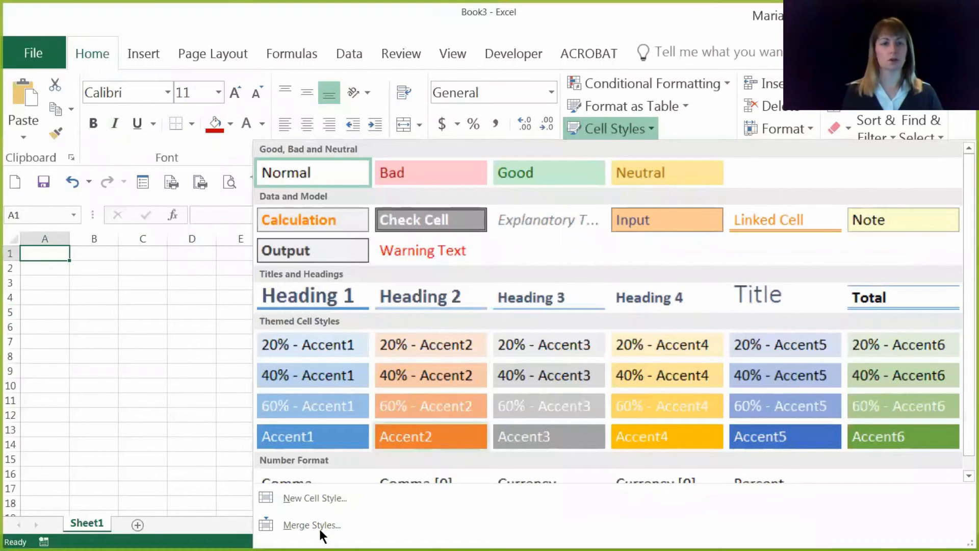
{"action": "left_click", "coordinate": [320, 528]}
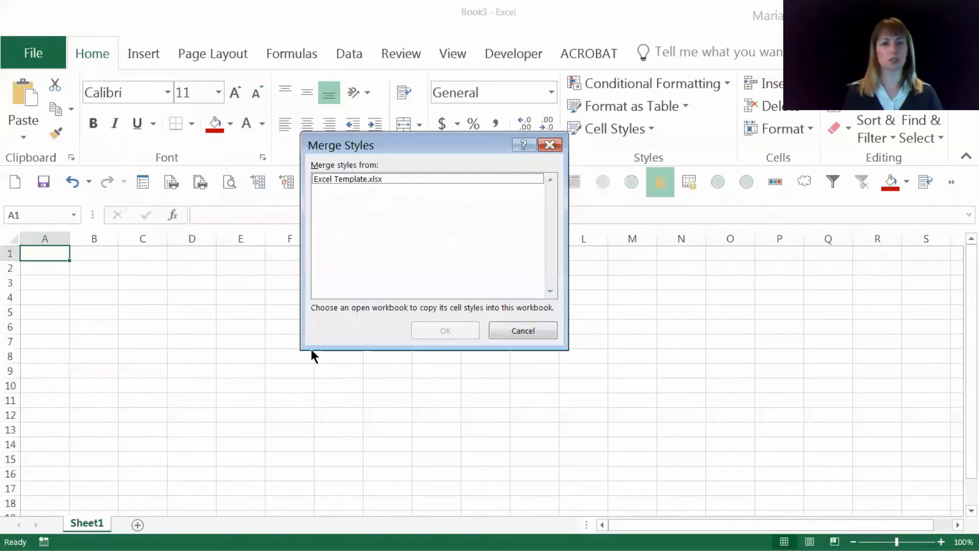
{"action": "left_click", "coordinate": [365, 180]}
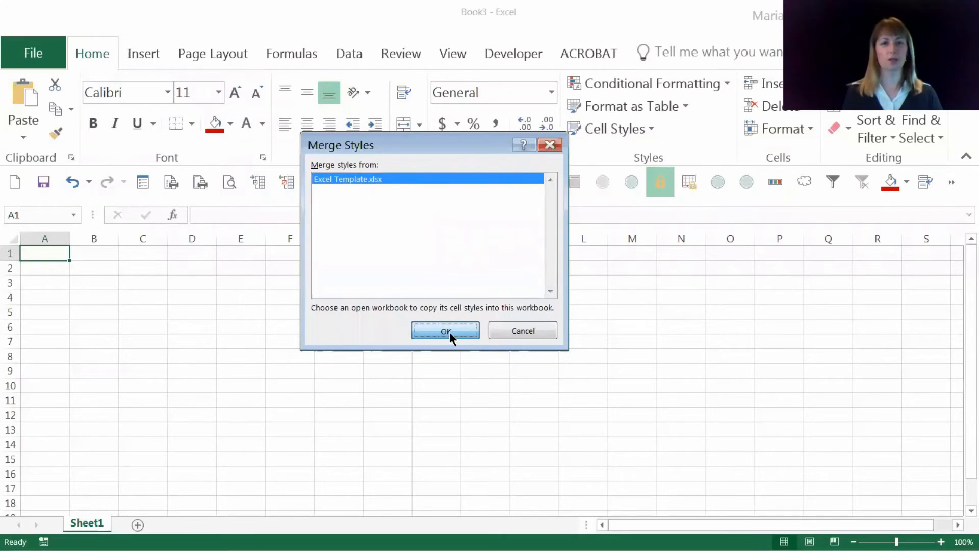
{"action": "left_click", "coordinate": [449, 332]}
Step: Enter the sample text header in cell C5 of the new workbook
{"action": "left_click", "coordinate": [156, 306]}
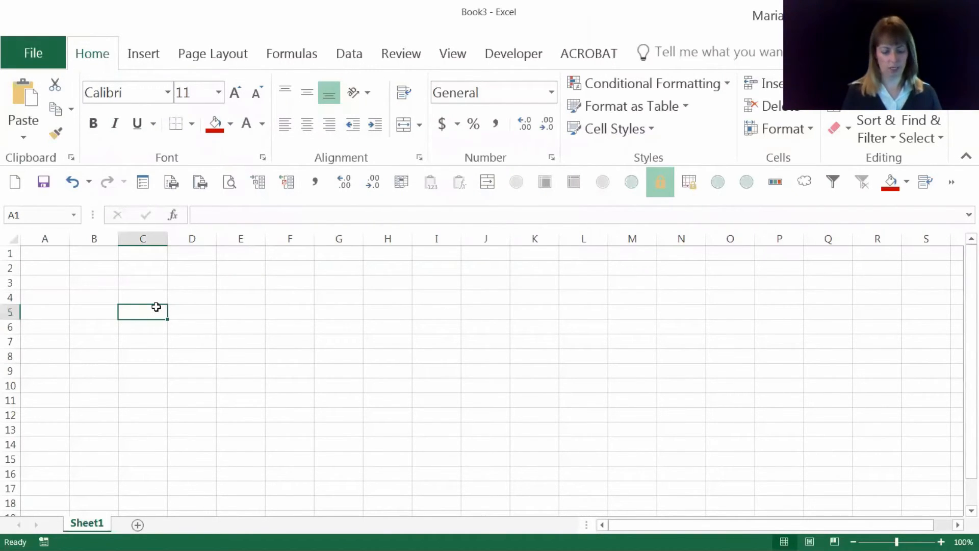
{"action": "type", "text": "header"}
{"action": "key", "text": "Return"}
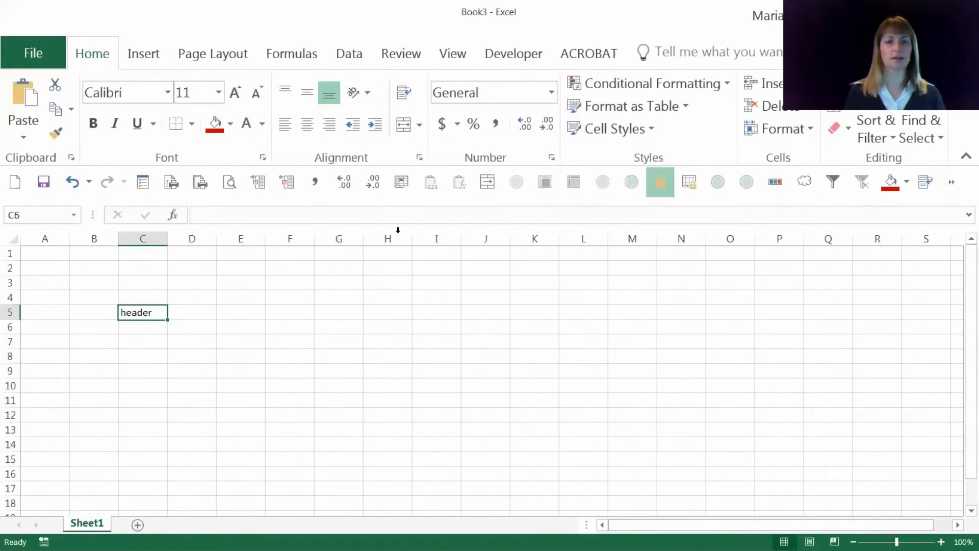
Step: Apply the custom MyHeader style to cell C5 and widen column C to fit its text
{"action": "key", "text": "Up"}
{"action": "left_click", "coordinate": [595, 139]}
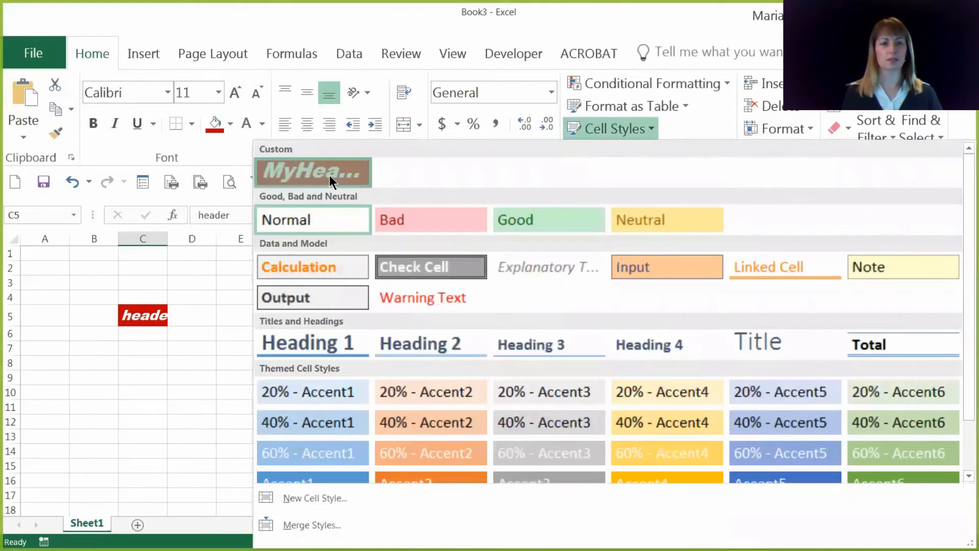
{"action": "left_click", "coordinate": [330, 175]}
{"action": "left_click_drag", "start_coordinate": [168, 239], "coordinate": [238, 238]}
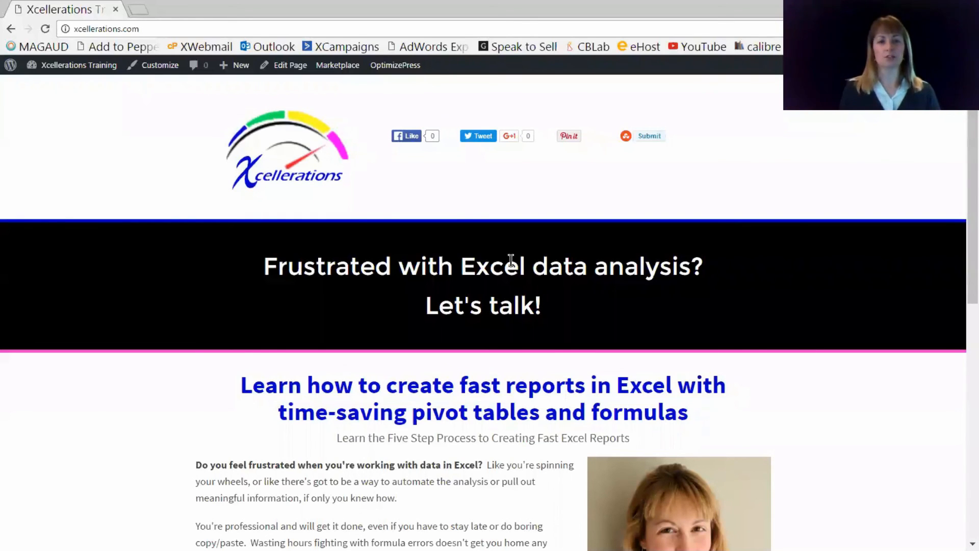
{"action": "scroll", "coordinate": [517, 276], "scroll_direction": "down", "scroll_amount": 10}
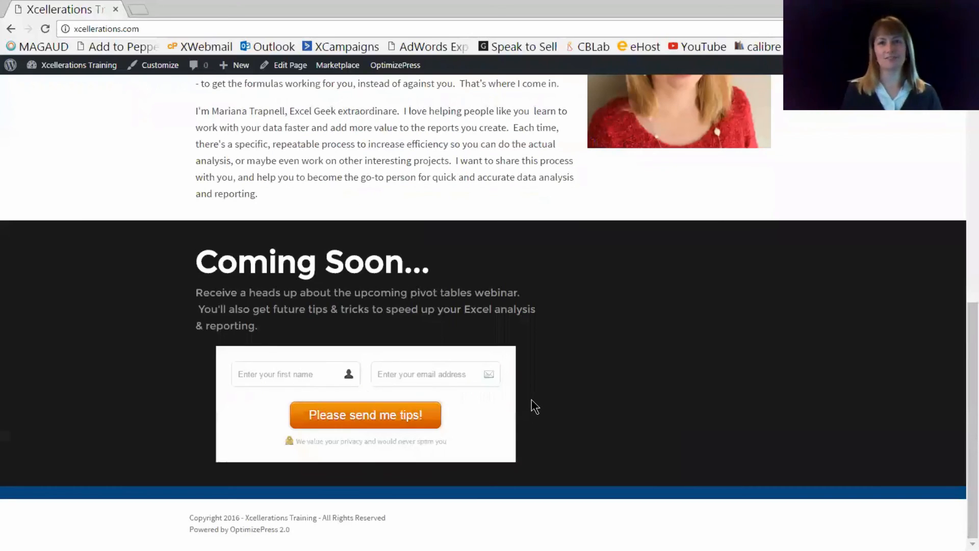